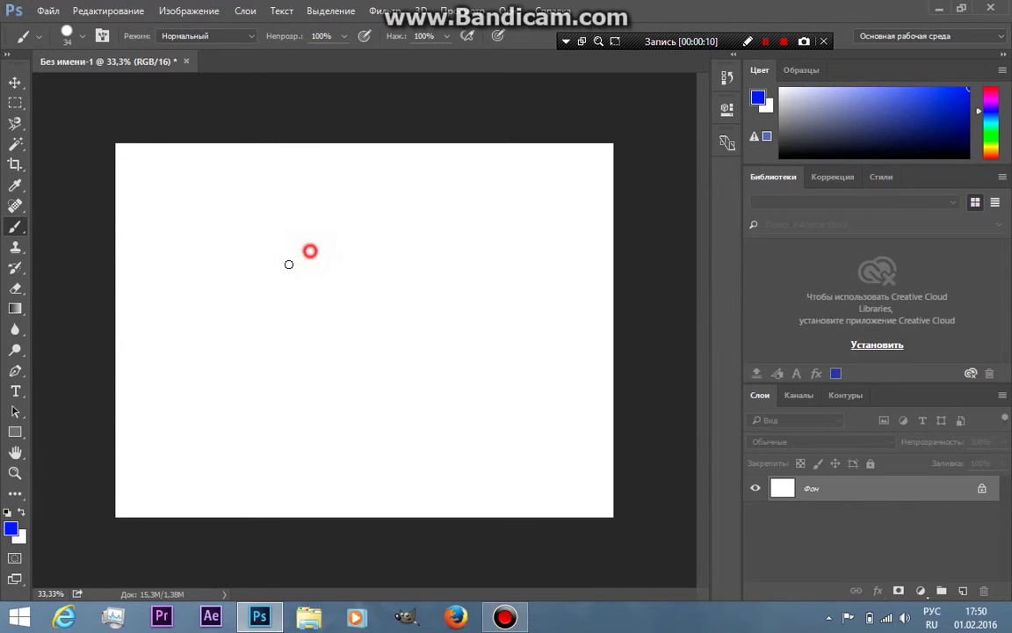
Step: Scribble blue freehand strokes, then paint a faint zigzag at 30% opacity near the top
left_click_drag(309, 246, 220, 329)
mouse_move(532, 255)
left_mouse_down()
mouse_move(332, 240)
mouse_move(298, 351)
mouse_move(379, 186)
mouse_move(410, 338)
left_mouse_up()
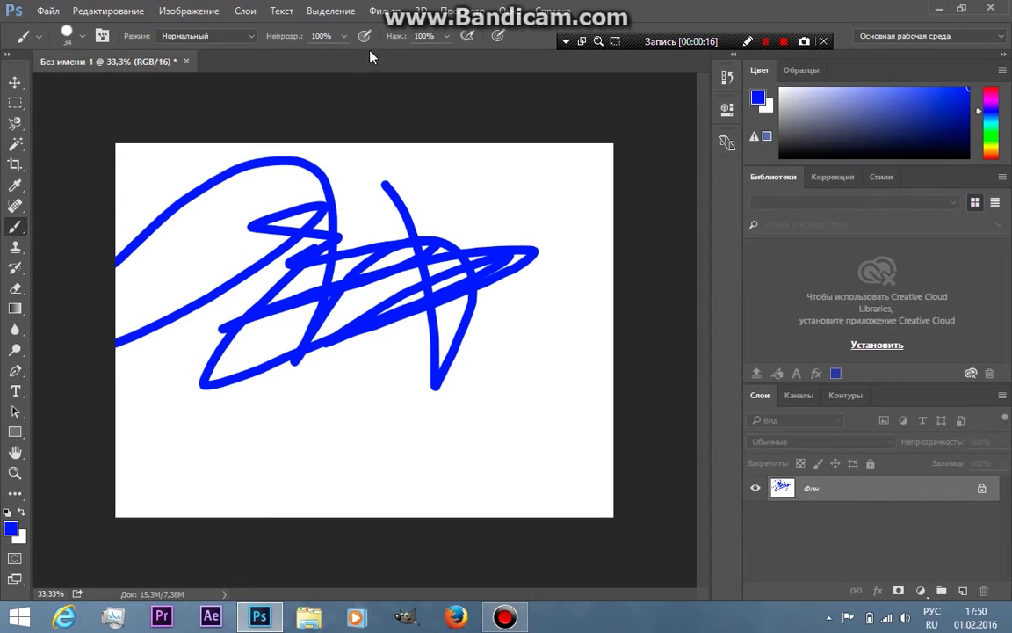
left_click_drag(299, 40, 221, 37)
mouse_move(260, 195)
left_mouse_down()
mouse_move(263, 220)
mouse_move(386, 150)
mouse_move(533, 162)
mouse_move(530, 198)
left_mouse_up()
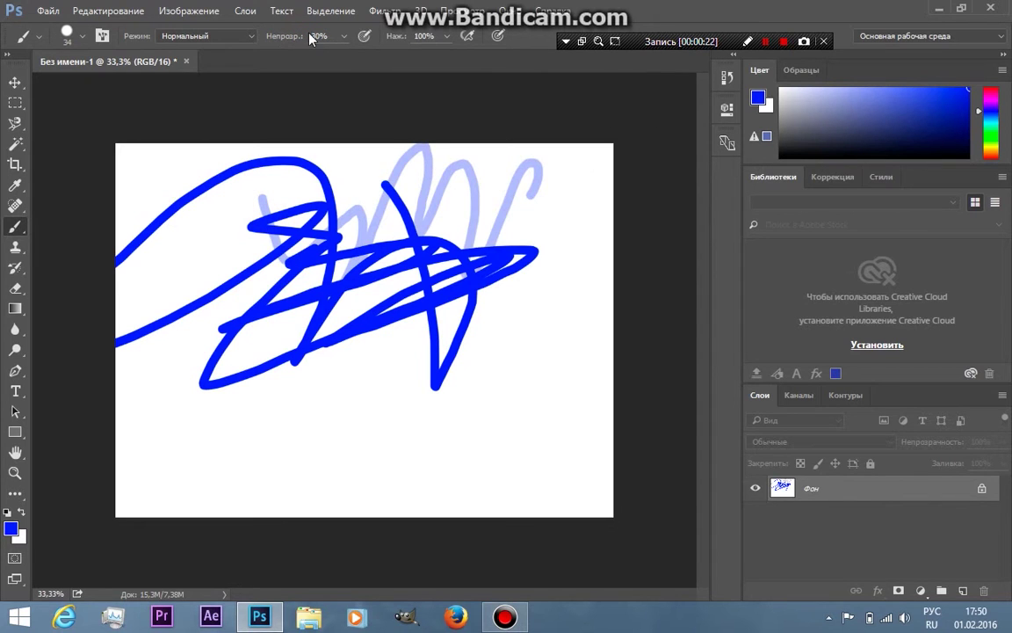
Step: Restore 100% opacity, set Flow to 46%, and paint softer blue strokes across the canvas
left_click_drag(283, 36, 334, 36)
left_click_drag(418, 41, 318, 37)
mouse_move(343, 274)
left_mouse_down()
mouse_move(339, 373)
mouse_move(475, 352)
mouse_move(527, 421)
mouse_move(590, 327)
left_mouse_up()
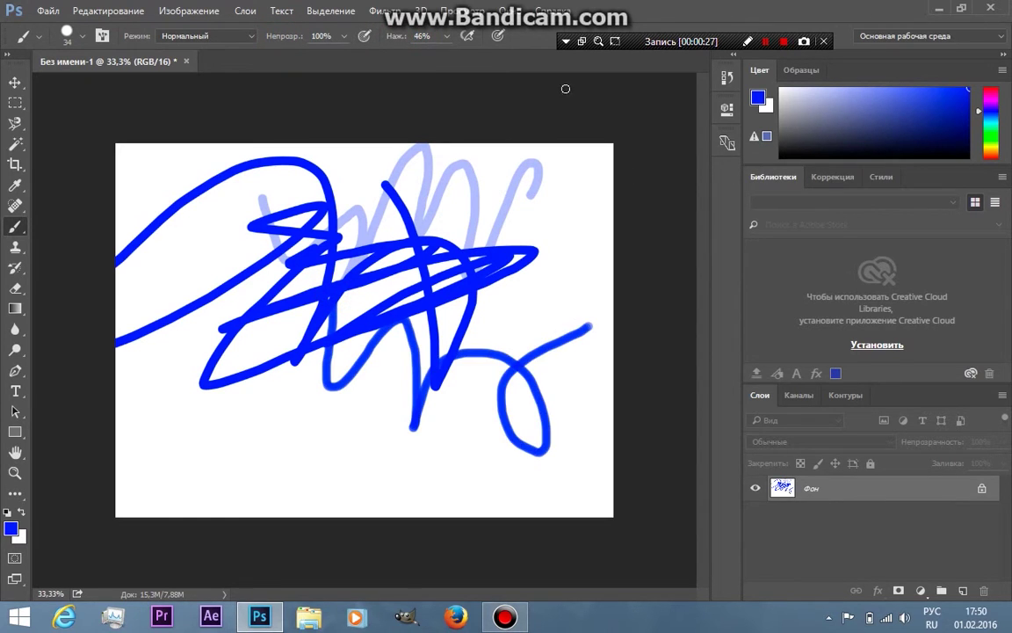
mouse_move(576, 178)
left_mouse_down()
mouse_move(527, 290)
mouse_move(518, 347)
mouse_move(156, 372)
mouse_move(444, 441)
left_mouse_up()
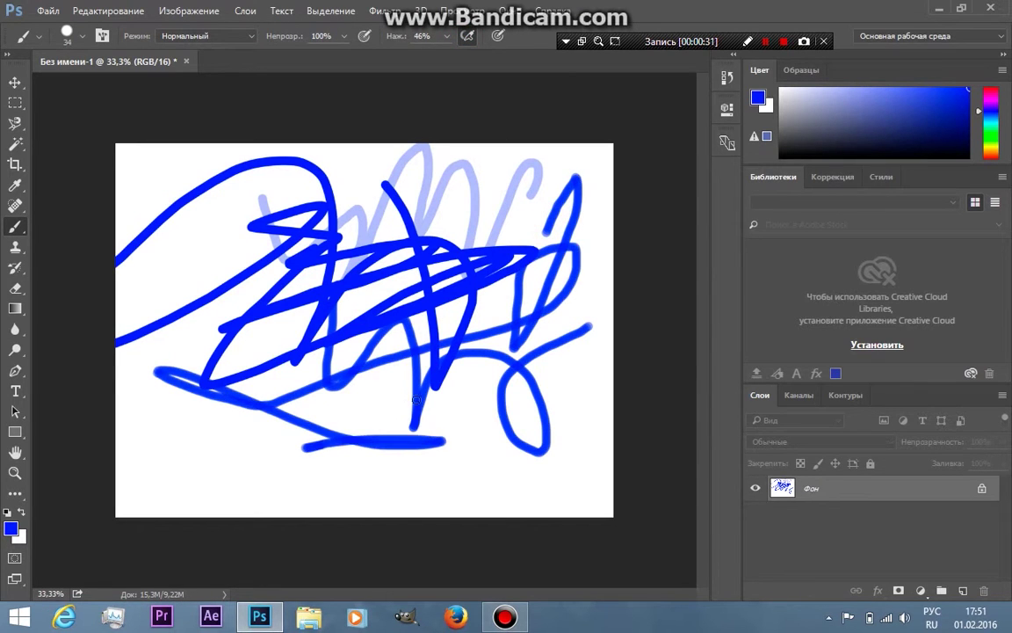
left_click_drag(416, 400, 348, 435)
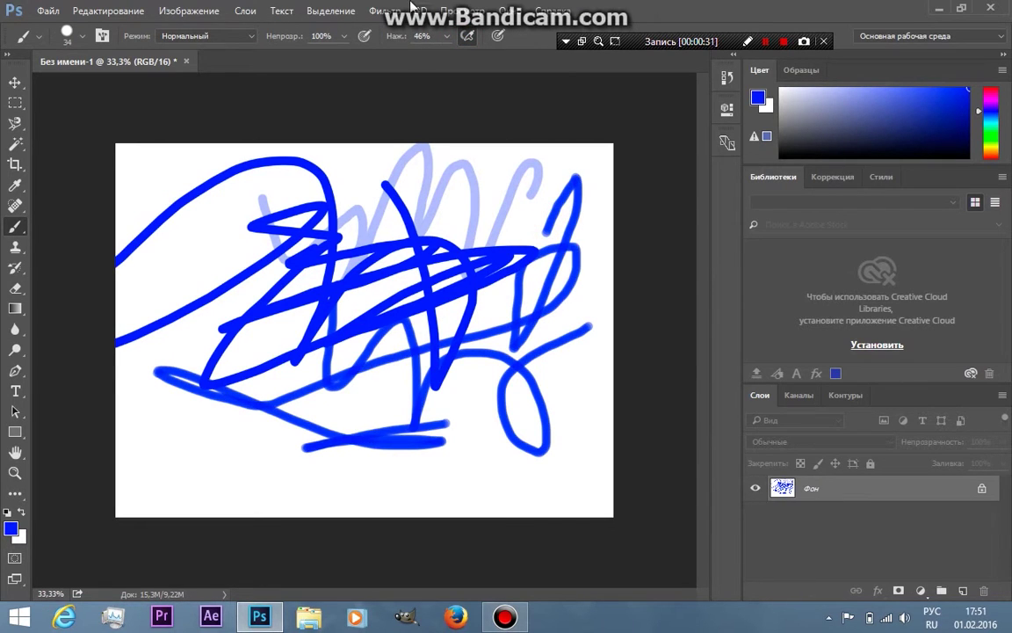
left_click(81, 37)
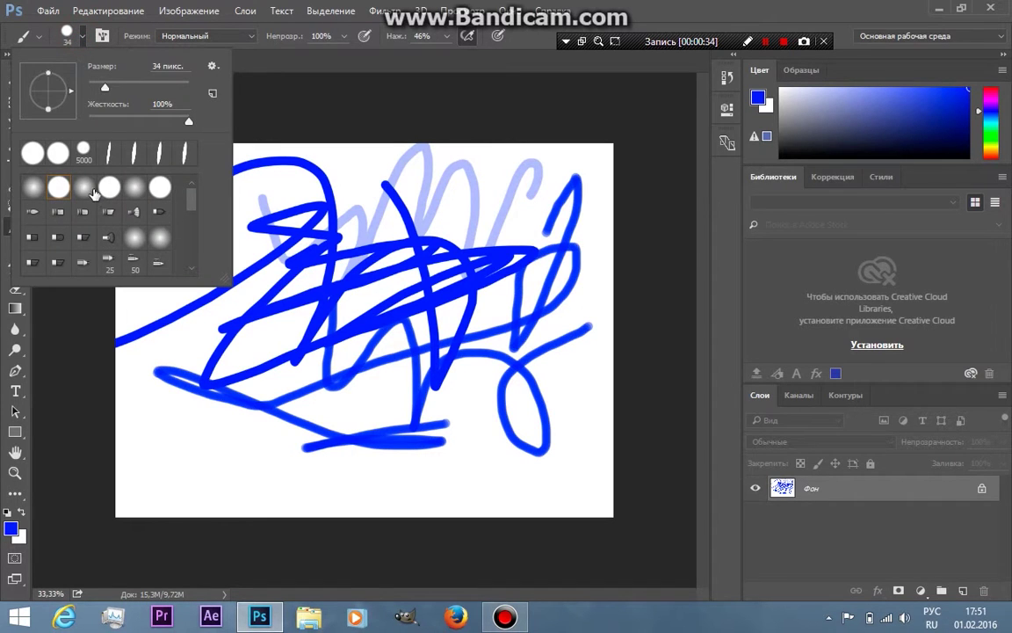
Step: Choose a bristly brush tip and paint thin hatched blue strokes across the canvas
scroll(95, 197, "down", 2)
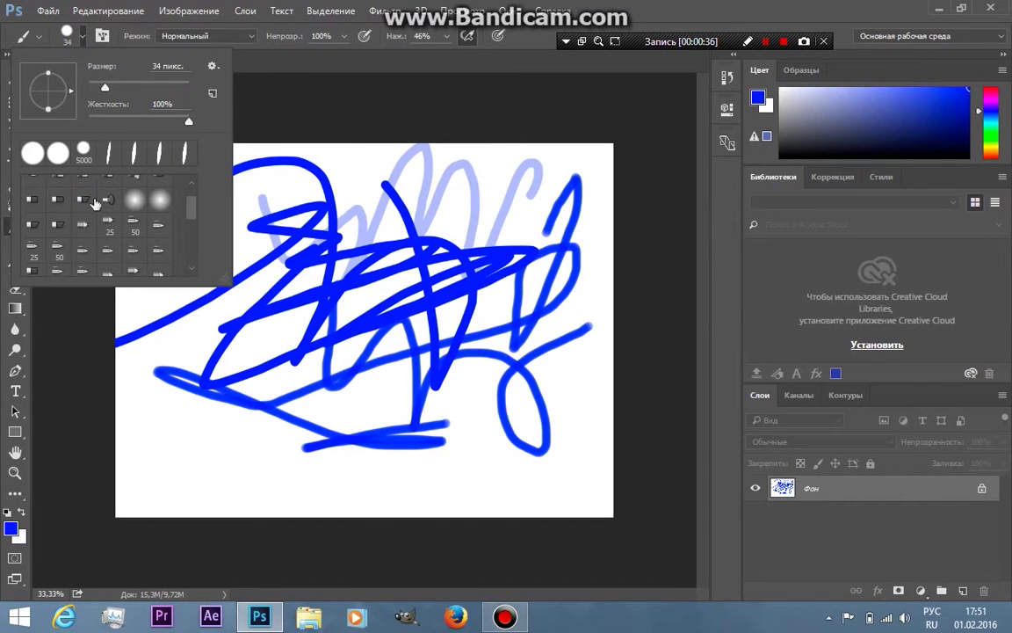
left_click(82, 200)
left_click_drag(377, 414, 136, 347)
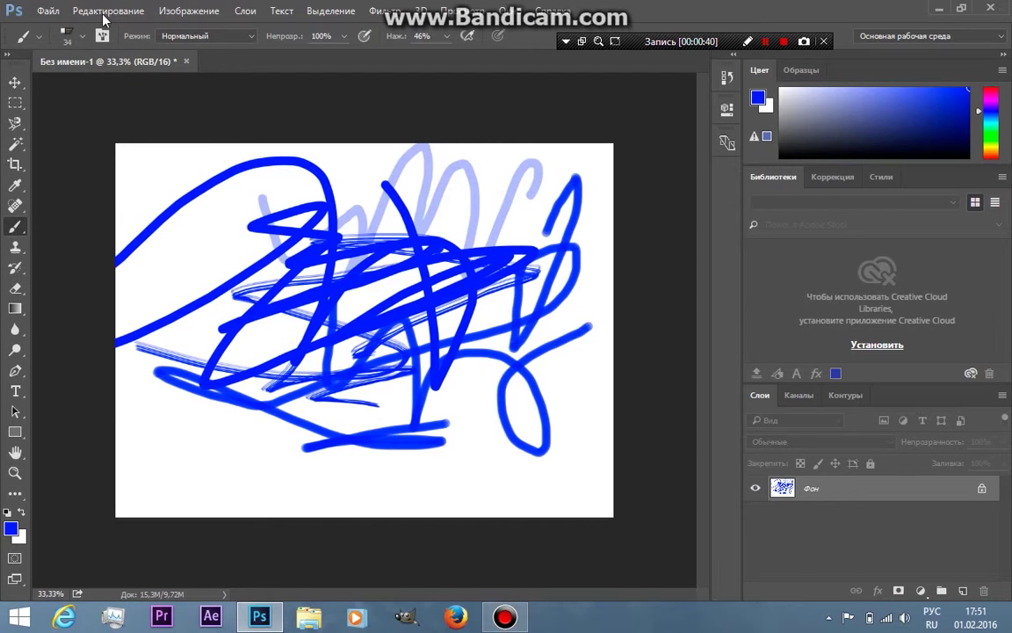
Step: Select the 134 px grass brush preset
left_click(72, 40)
scroll(123, 228, "down", 5)
scroll(127, 253, "down", 2)
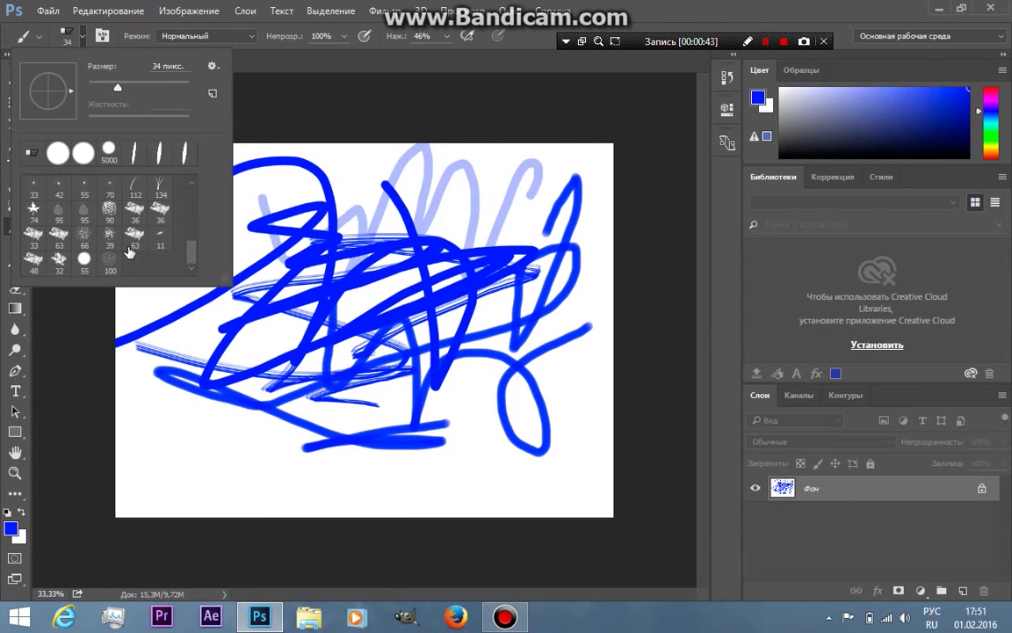
left_click(163, 187)
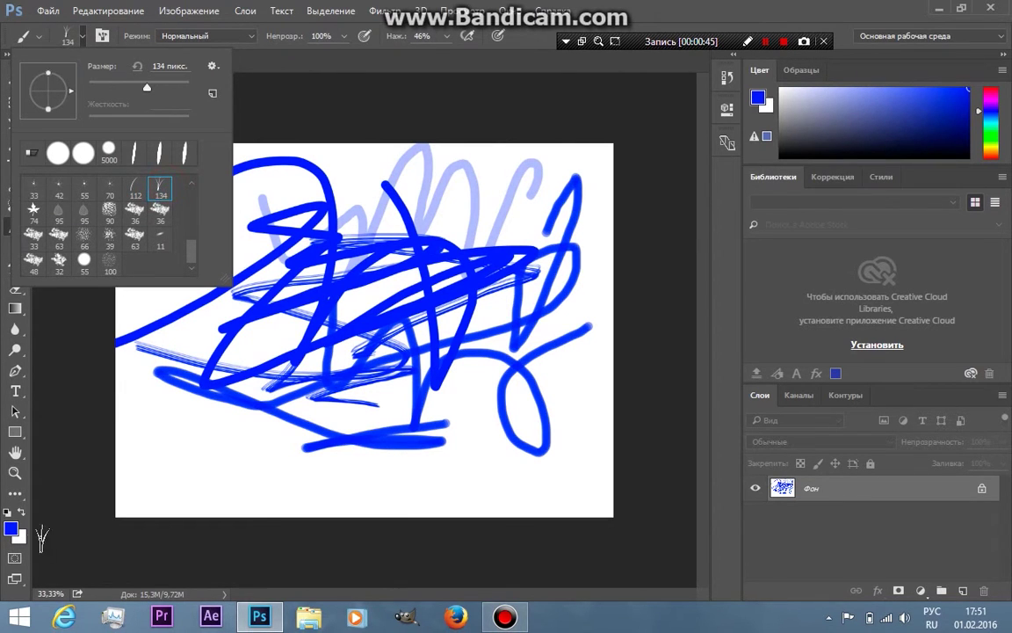
left_click(12, 528)
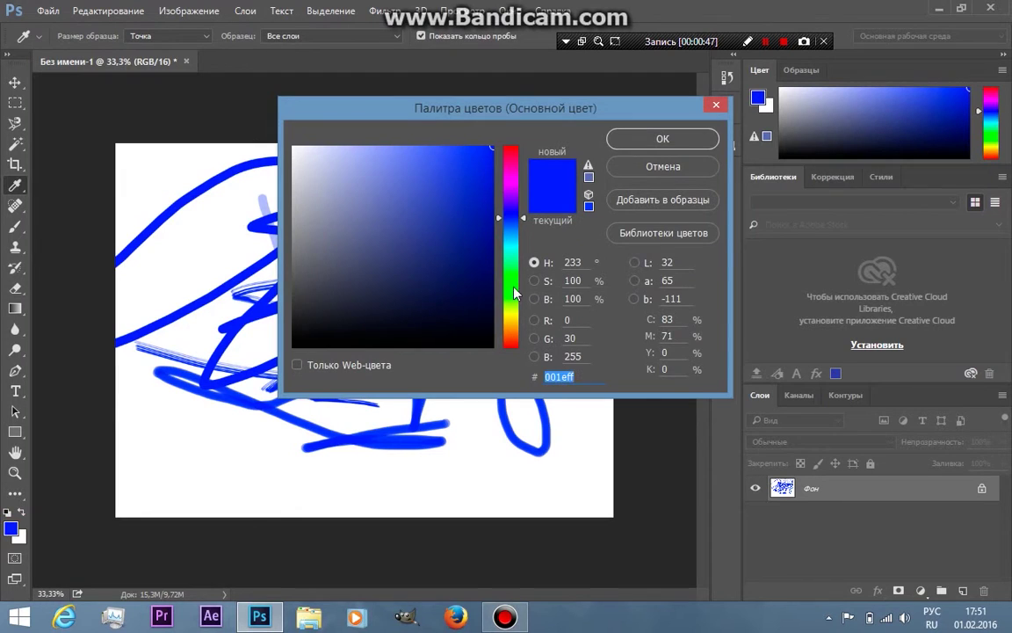
Step: Set the foreground colour to green 00ff1e and paint grass along the canvas bottom
left_click(511, 277)
left_click(663, 139)
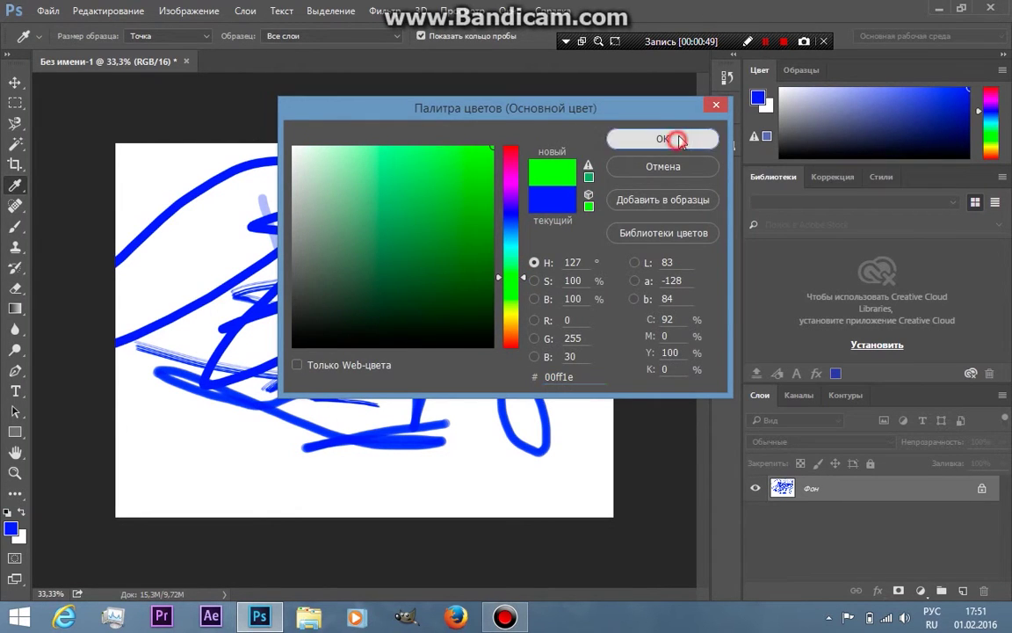
left_click_drag(525, 461, 580, 466)
mouse_move(363, 475)
left_mouse_down()
mouse_move(395, 486)
mouse_move(458, 474)
mouse_move(104, 492)
mouse_move(264, 466)
left_mouse_up()
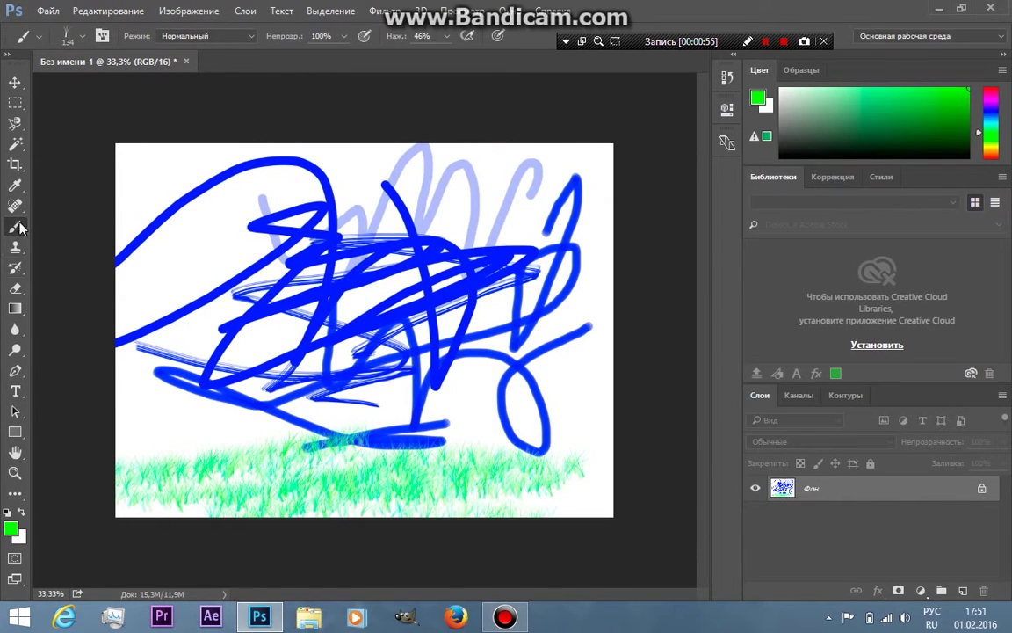
left_click(80, 41)
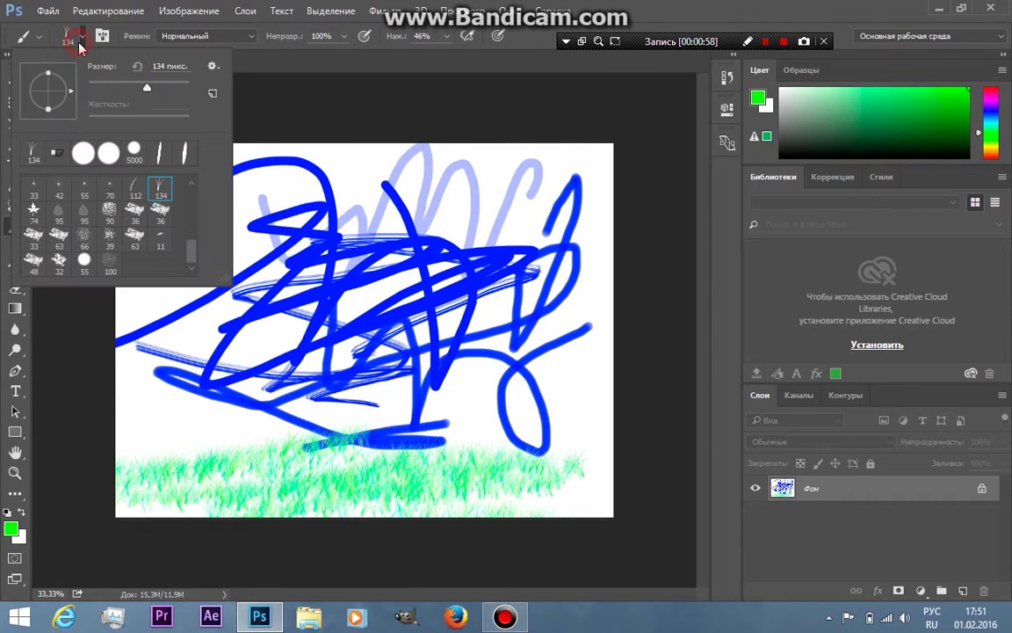
Step: Use a hard round brush in Затухание (Dissolve) mode to paint a large green loop
left_click(107, 152)
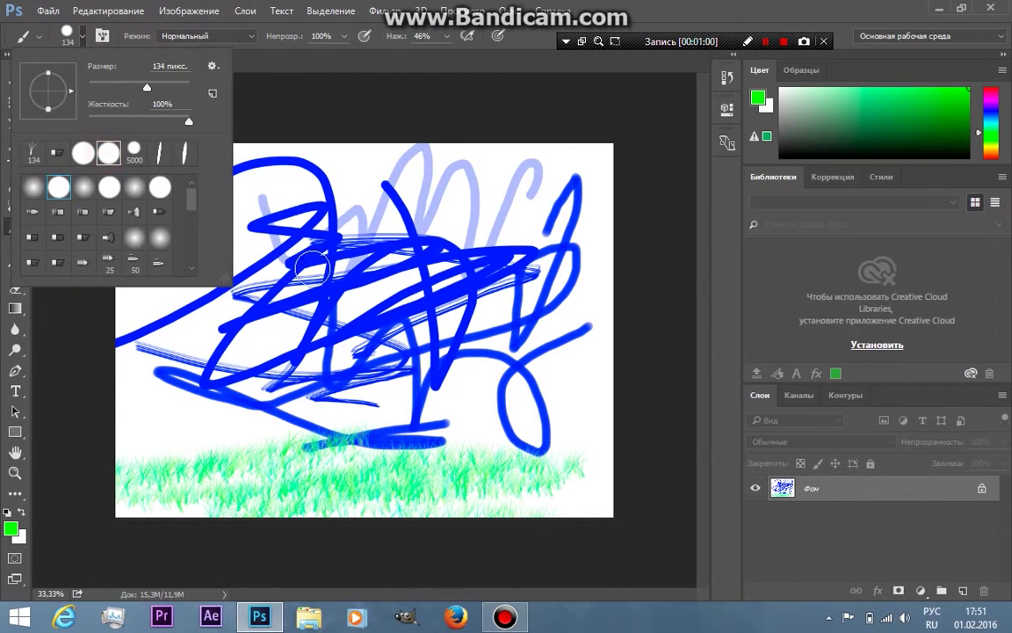
left_click(224, 36)
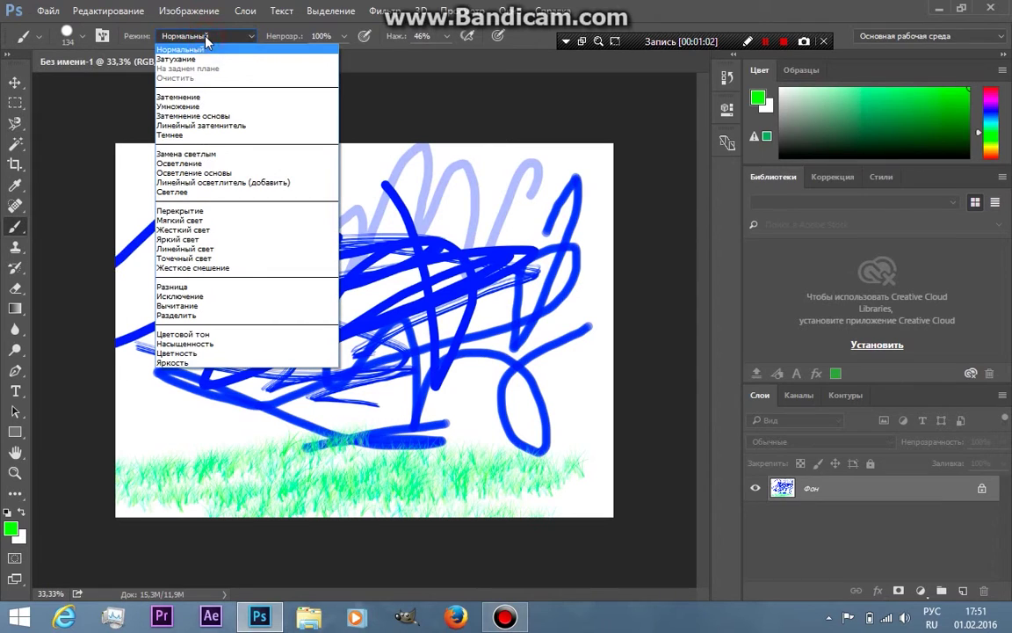
left_click(202, 60)
mouse_move(355, 226)
left_mouse_down()
mouse_move(424, 222)
mouse_move(328, 316)
mouse_move(369, 321)
left_mouse_up()
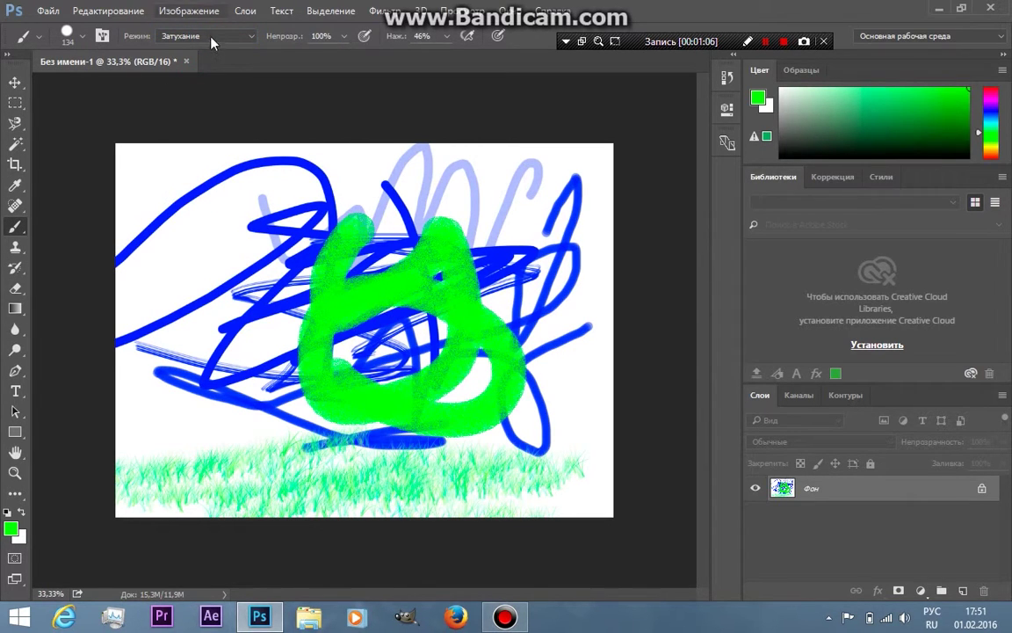
Step: Set the brush to 28 px with 77% hardness, with a flattened, near-vertical tip
left_click(79, 37)
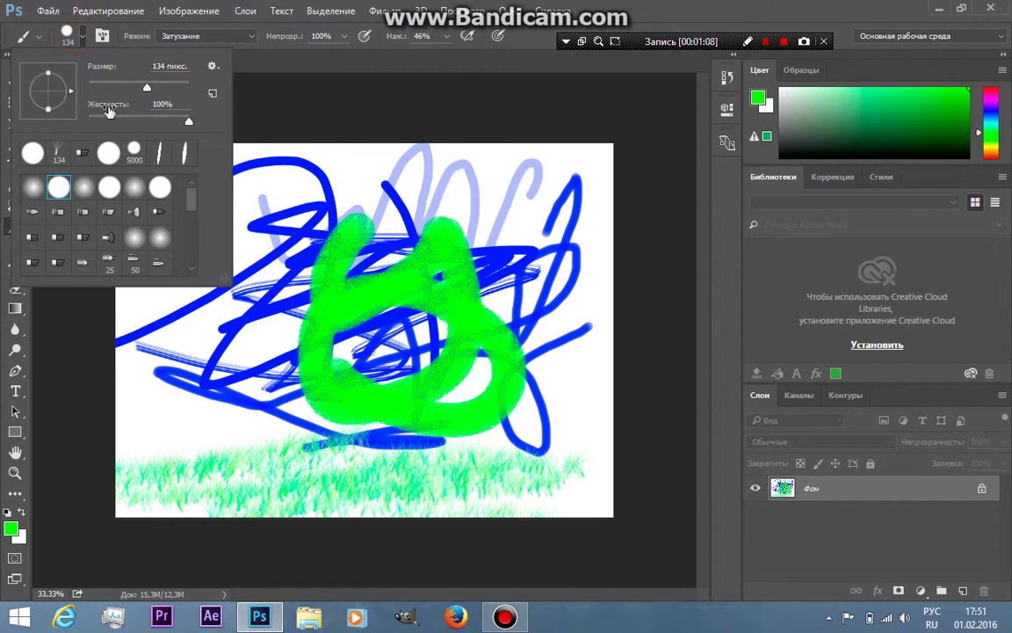
left_click_drag(146, 92, 102, 88)
left_click(149, 120)
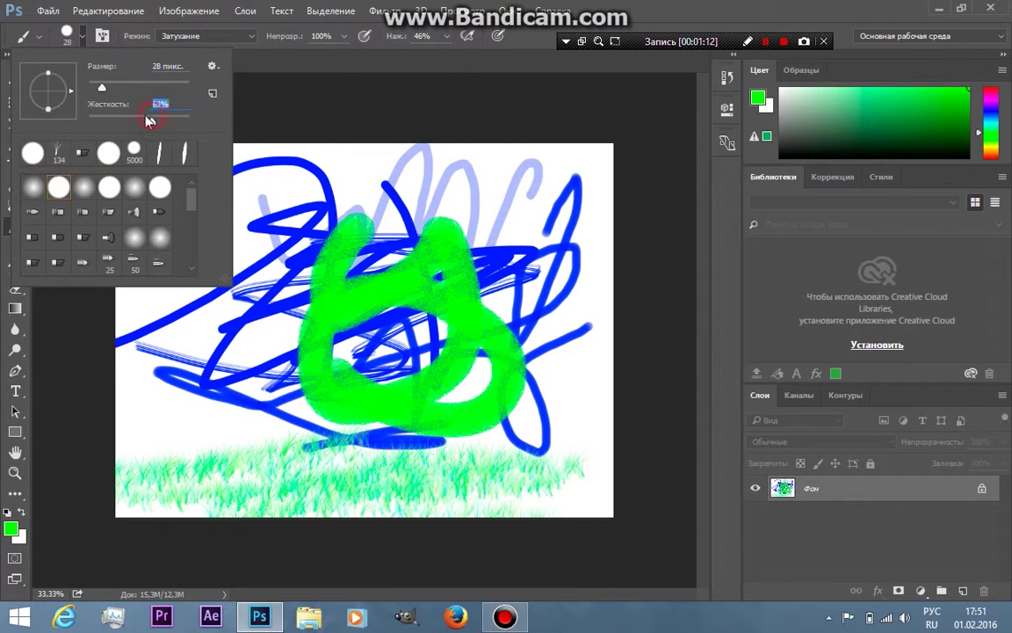
left_click_drag(165, 121, 166, 120)
left_click_drag(48, 109, 51, 95)
mouse_move(51, 100)
left_mouse_down()
mouse_move(72, 93)
mouse_move(46, 84)
left_mouse_up()
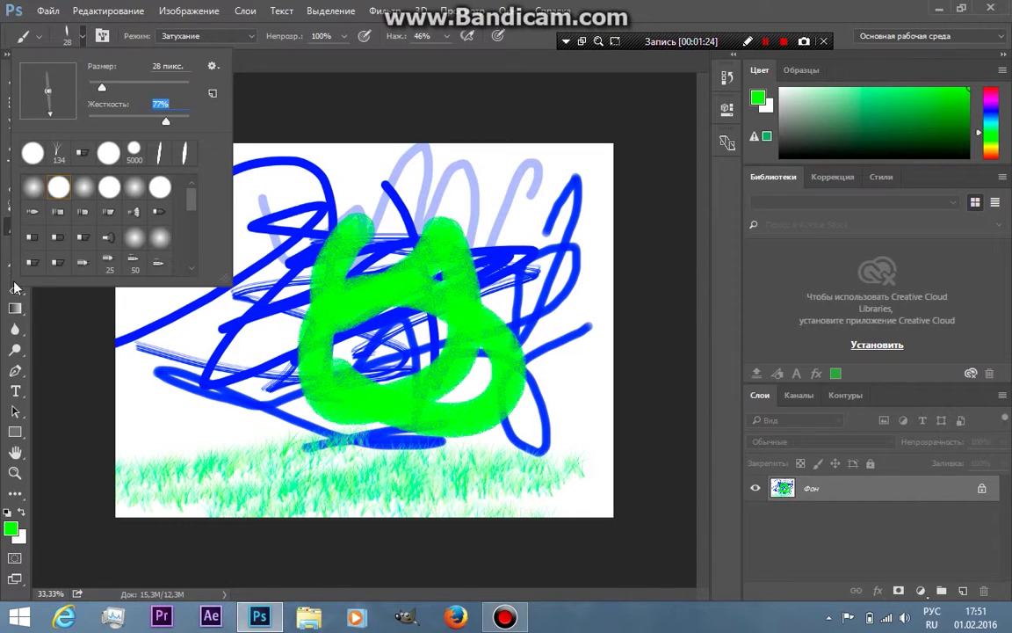
left_click_drag(38, 115, 46, 115)
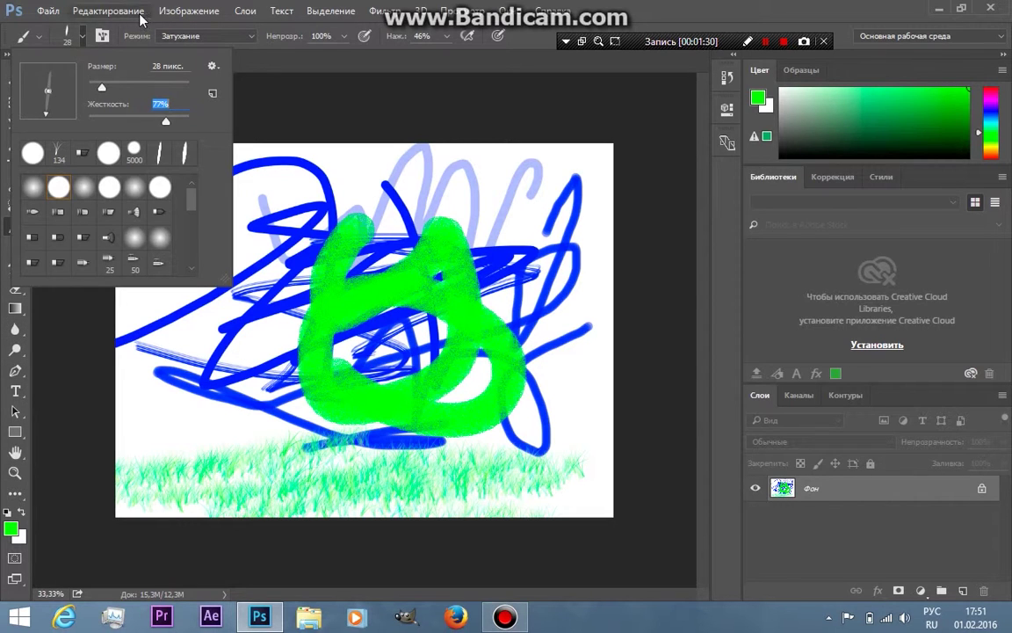
left_click(11, 528)
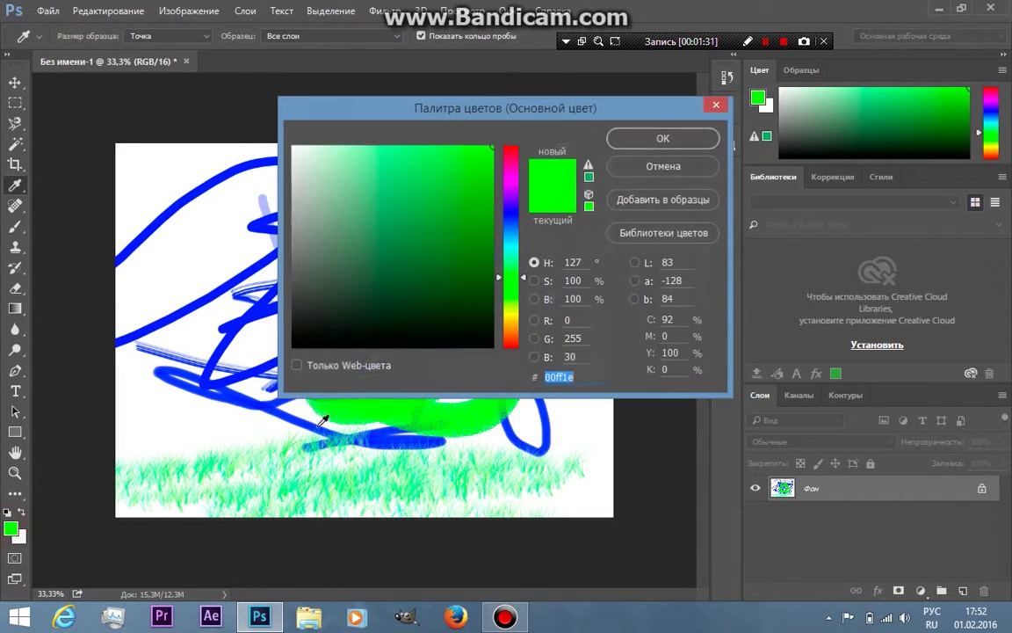
Step: Switch the foreground to blue 0048ff and draw a horizontal stroke and a slanted line at upper left
left_click_drag(508, 249, 508, 220)
left_click(694, 140)
left_click_drag(199, 231, 387, 233)
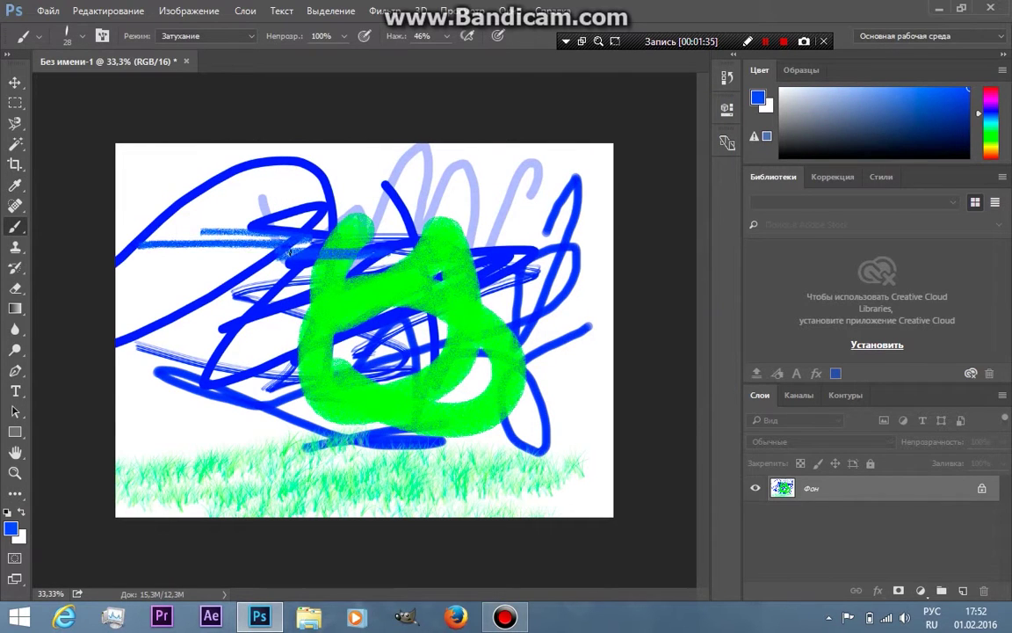
left_click_drag(216, 200, 182, 299)
left_click(102, 36)
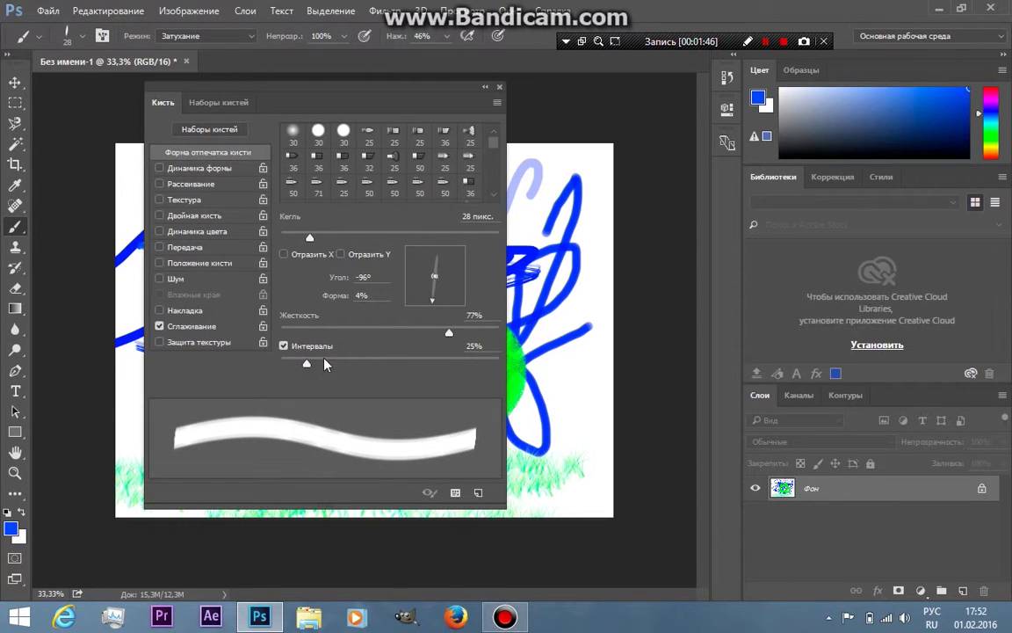
Step: Raise brush Spacing to 995% and paint spaced hatch rows across the top
left_click_drag(367, 374, 496, 363)
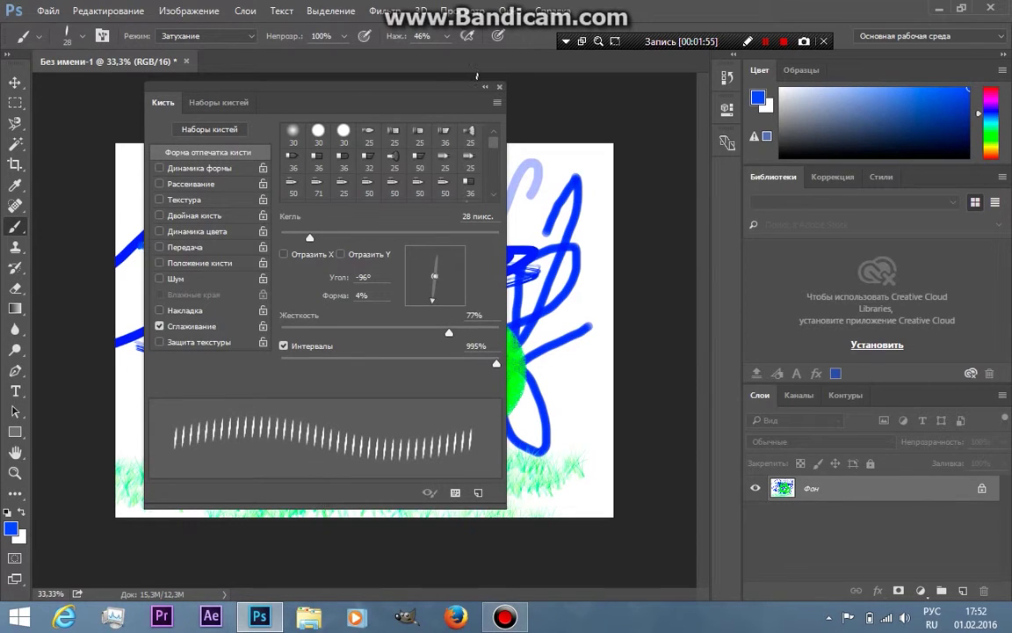
left_click(420, 94)
left_click(498, 88)
mouse_move(166, 161)
left_mouse_down()
mouse_move(476, 199)
mouse_move(117, 310)
mouse_move(414, 376)
mouse_move(75, 199)
left_mouse_up()
Step: Set Flow to 100% and add more hatch marks at lower left
left_click_drag(397, 36, 463, 39)
left_click_drag(243, 410, 215, 411)
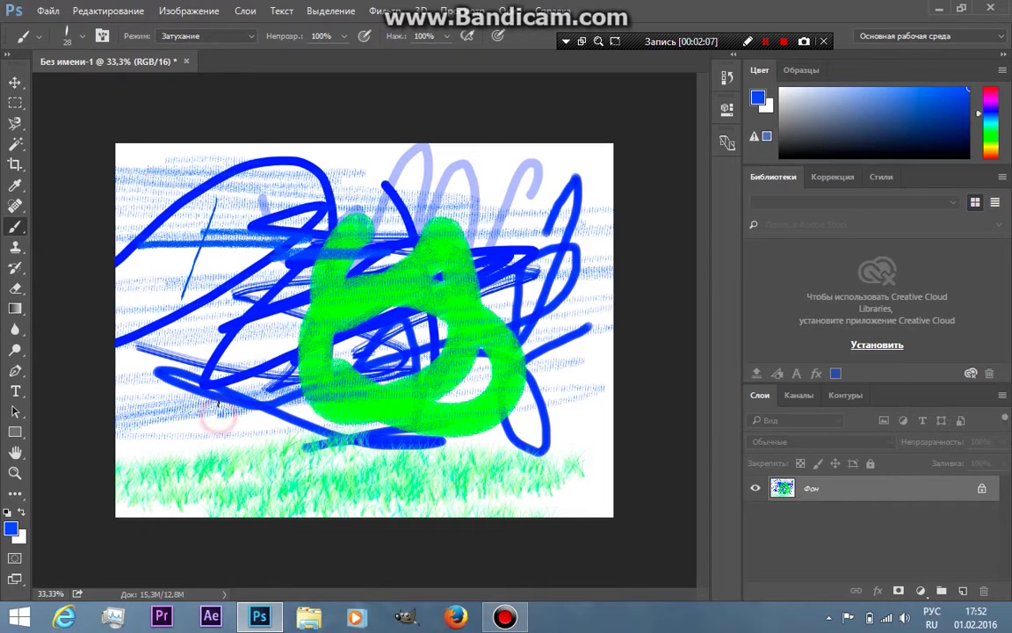
left_click(78, 39)
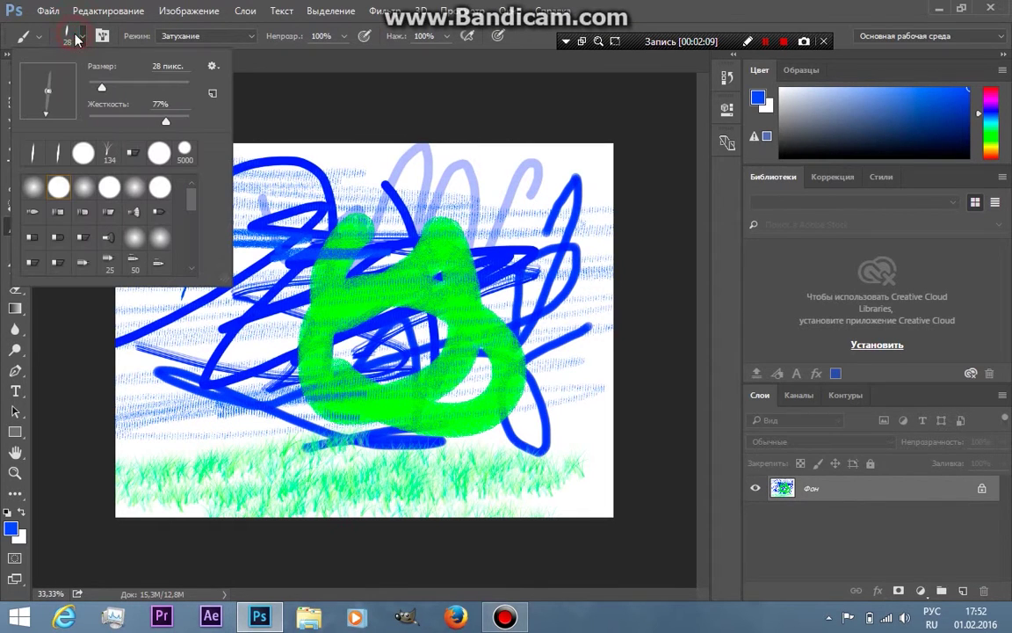
Step: Set the brush size to 67 px and paint more blue hatch strokes, including over the green area
left_click_drag(103, 88, 184, 88)
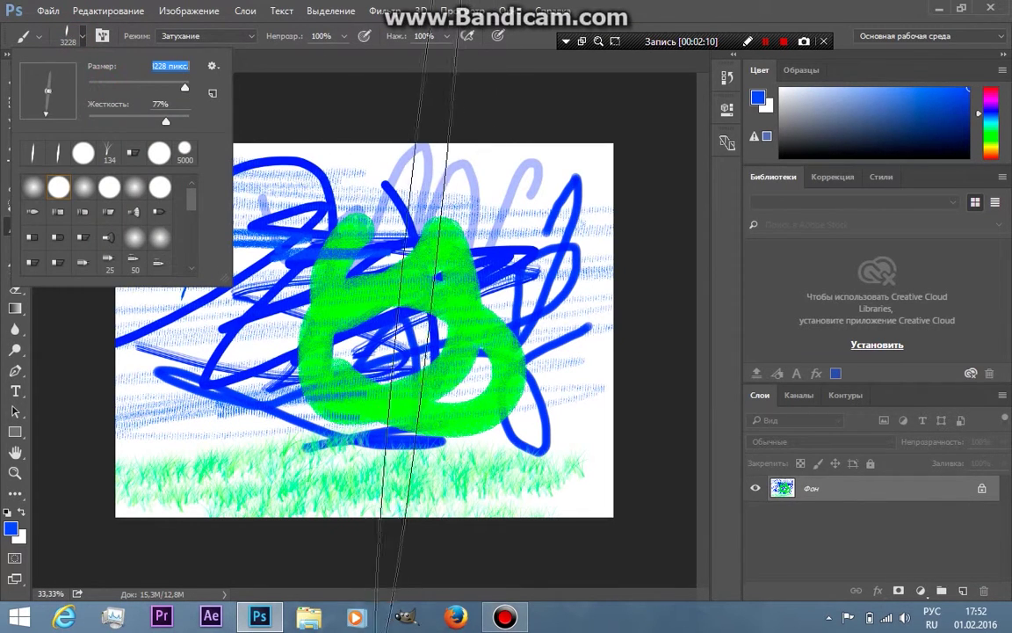
type("67")
key("Return")
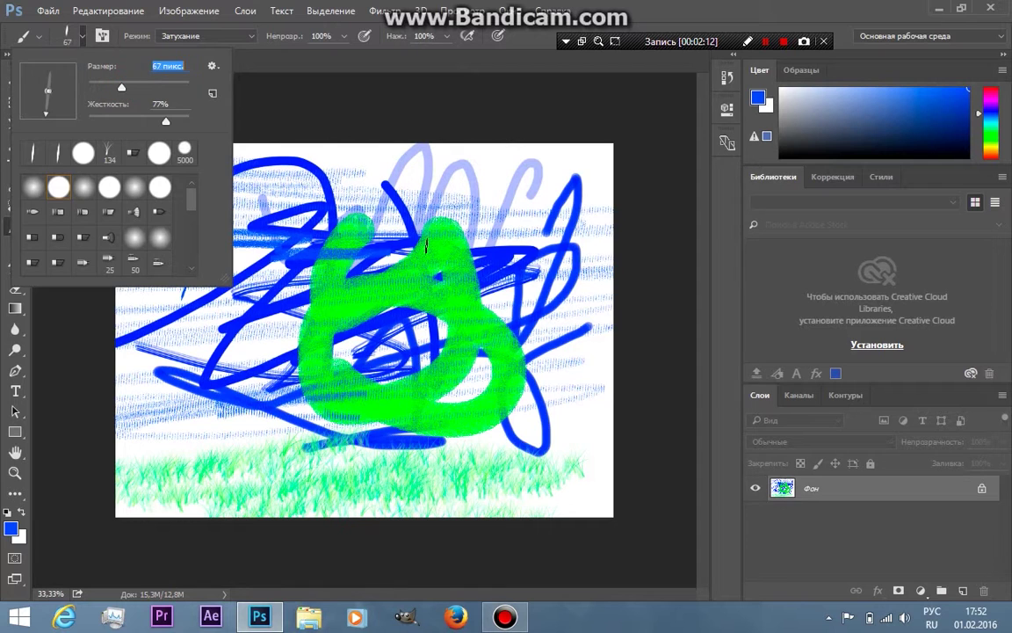
left_click(309, 192)
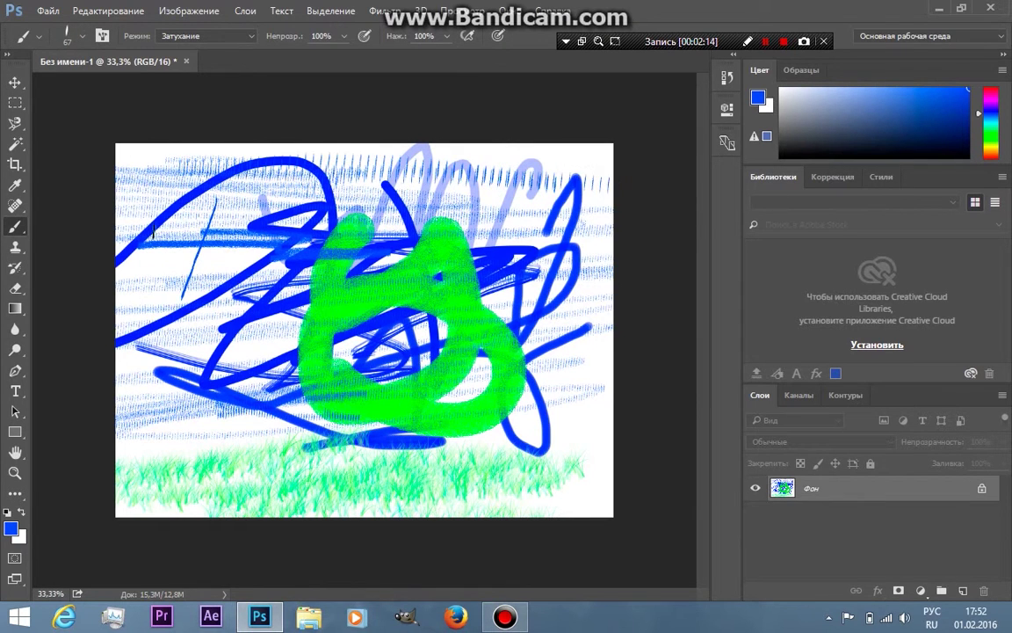
mouse_move(395, 215)
left_mouse_down()
mouse_move(144, 237)
mouse_move(450, 275)
mouse_move(109, 337)
left_mouse_up()
mouse_move(518, 327)
left_mouse_down()
mouse_move(162, 358)
mouse_move(532, 247)
left_mouse_up()
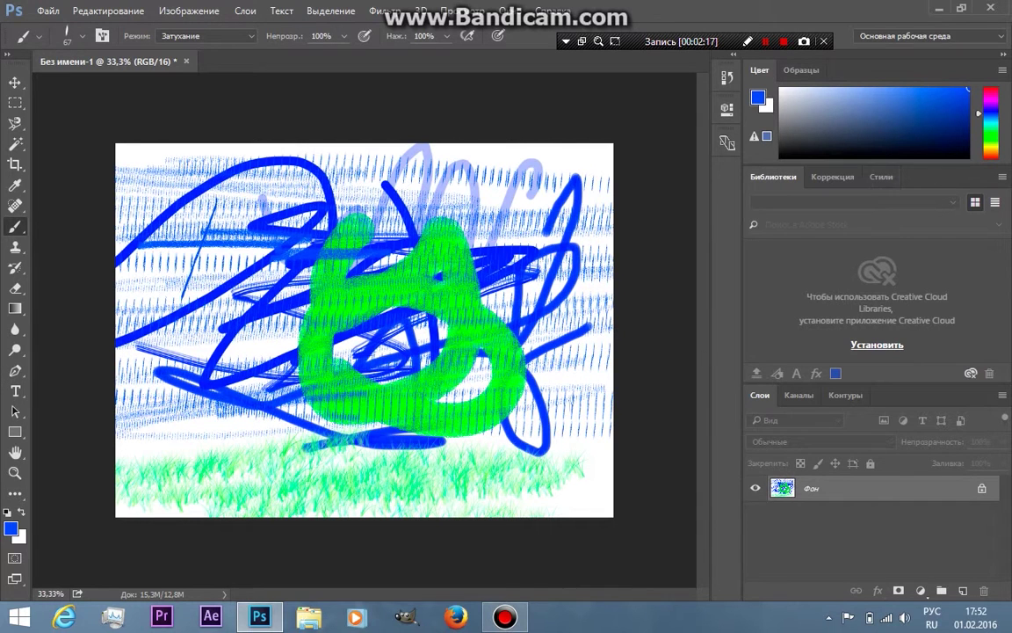
Step: Erase the whole canvas to white with the 5000 px Eraser, then return to the Brush
left_click(15, 287)
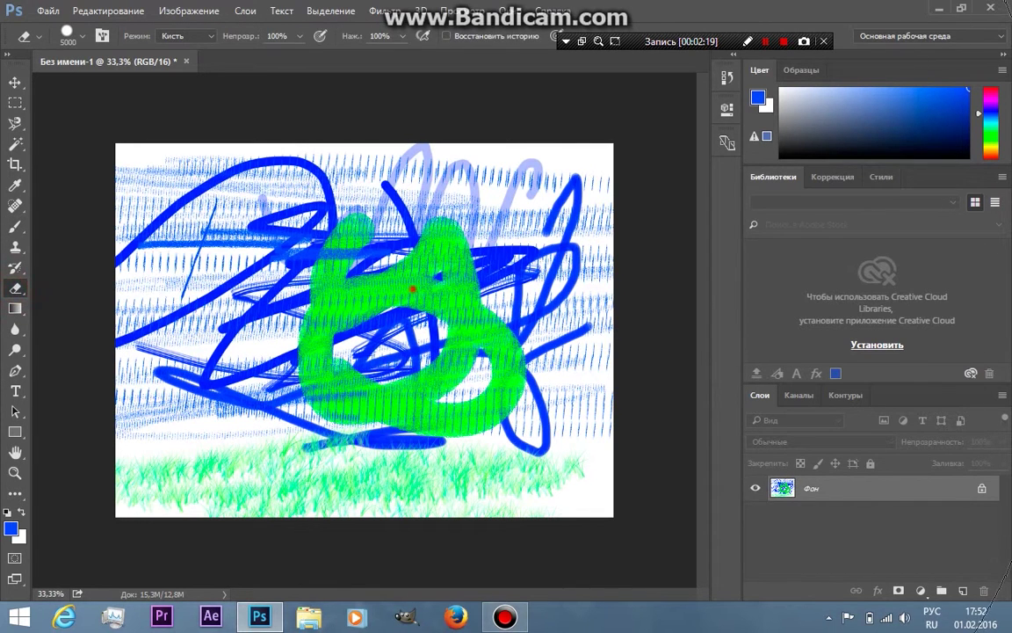
left_click(40, 343)
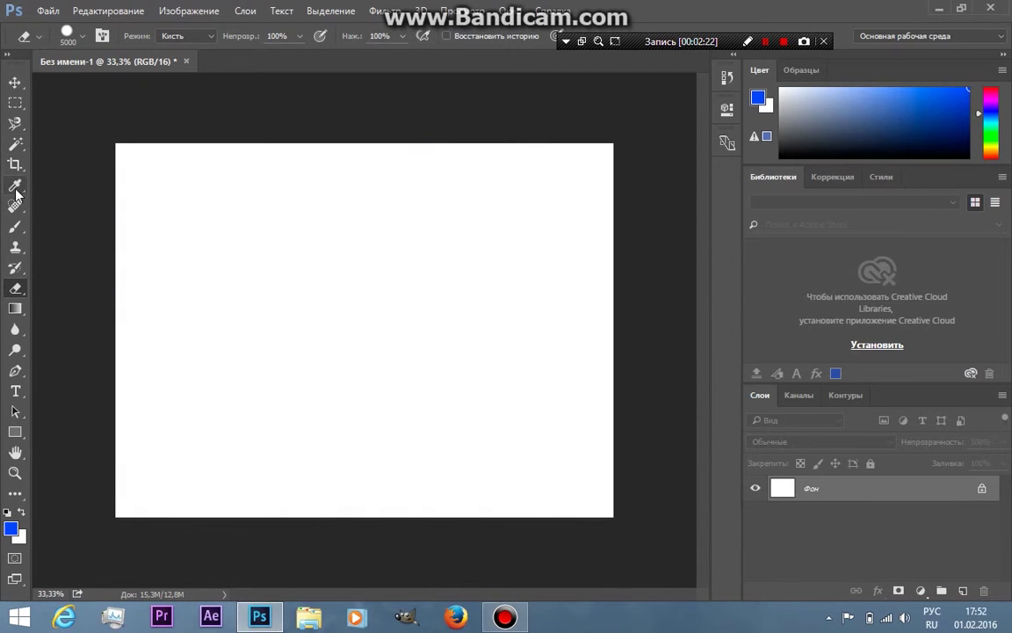
left_click(15, 227)
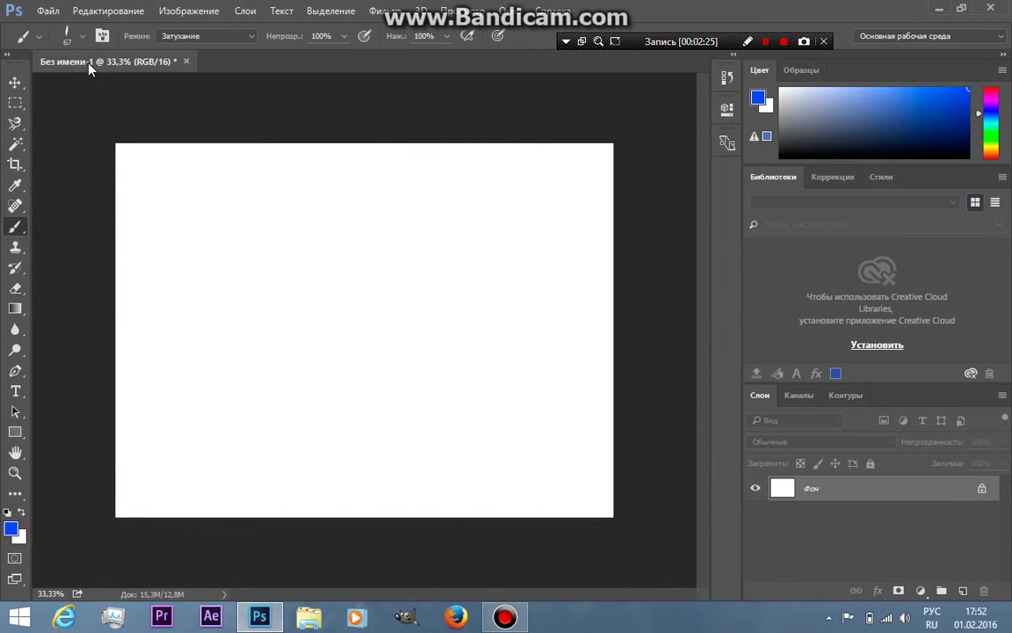
Step: Choose the first soft round brush preset with 0% hardness
left_click(193, 37)
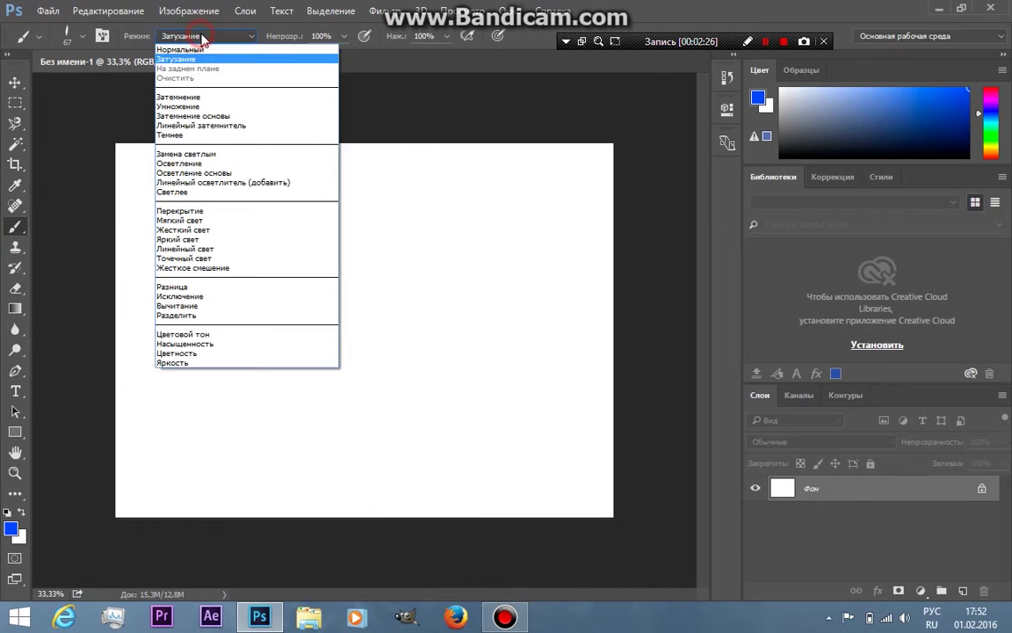
left_click(67, 35)
left_click(67, 35)
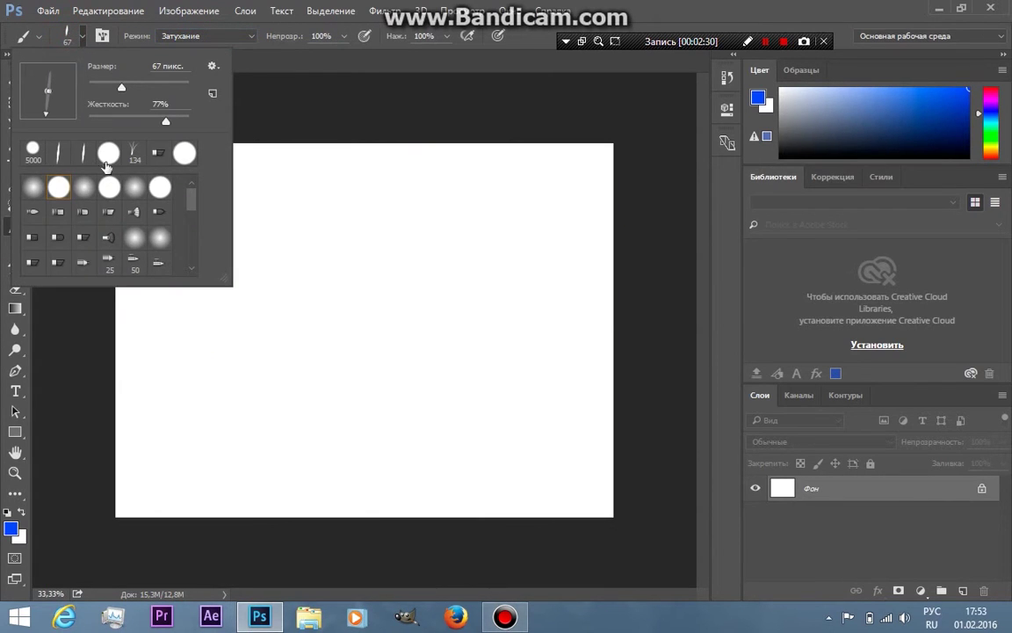
left_click(32, 187)
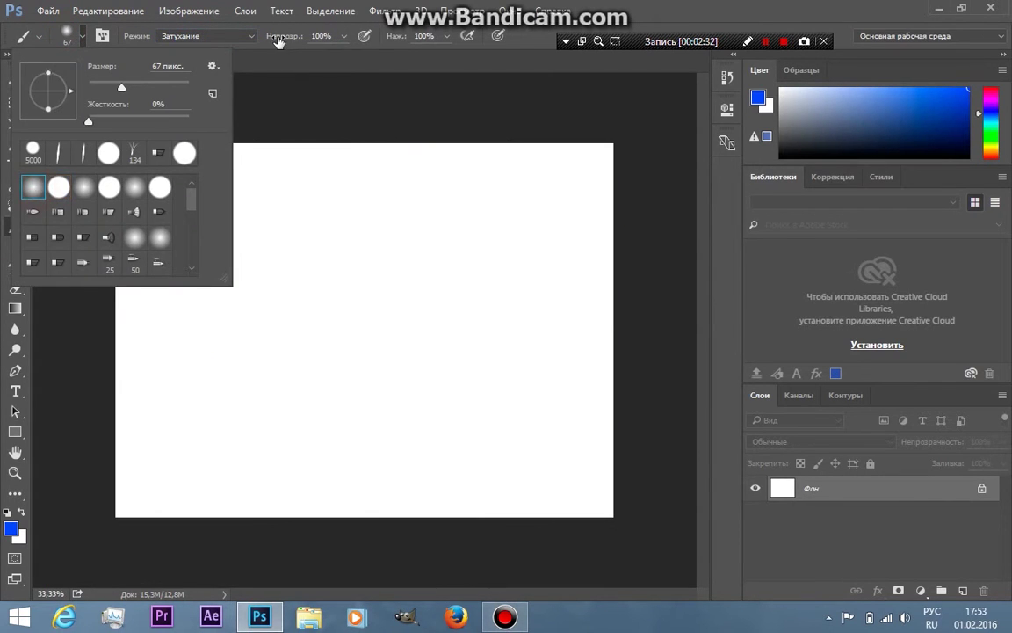
left_click(211, 37)
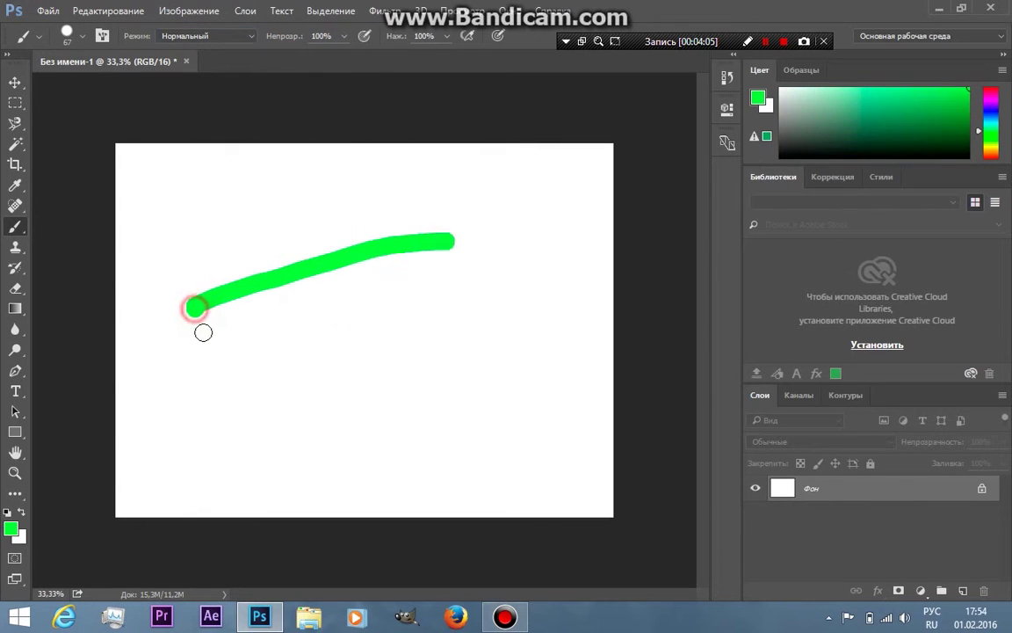
Step: Paint green strokes, then recolour them cyan in Цветность blending mode
mouse_move(247, 338)
left_mouse_down()
mouse_move(149, 452)
mouse_move(114, 408)
mouse_move(123, 457)
mouse_move(367, 280)
left_mouse_up()
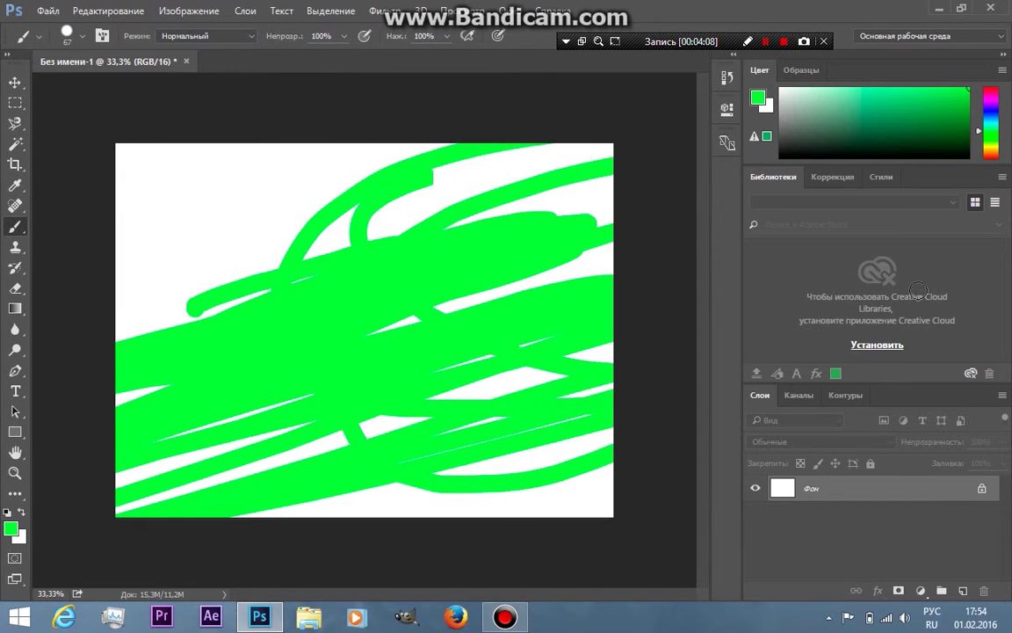
left_click(215, 36)
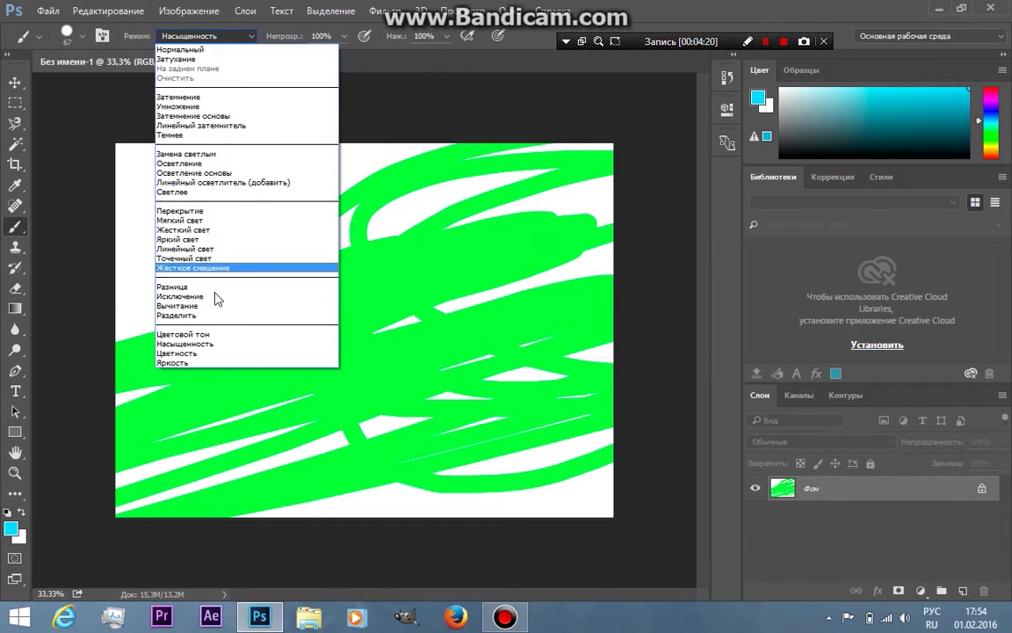
left_click(197, 354)
mouse_move(192, 356)
left_mouse_down()
mouse_move(263, 206)
mouse_move(158, 403)
mouse_move(197, 355)
left_mouse_up()
mouse_move(310, 168)
left_mouse_down()
mouse_move(293, 423)
mouse_move(388, 113)
mouse_move(348, 445)
mouse_move(388, 132)
mouse_move(392, 337)
mouse_move(436, 187)
mouse_move(572, 99)
mouse_move(510, 388)
mouse_move(569, 119)
mouse_move(506, 475)
left_mouse_up()
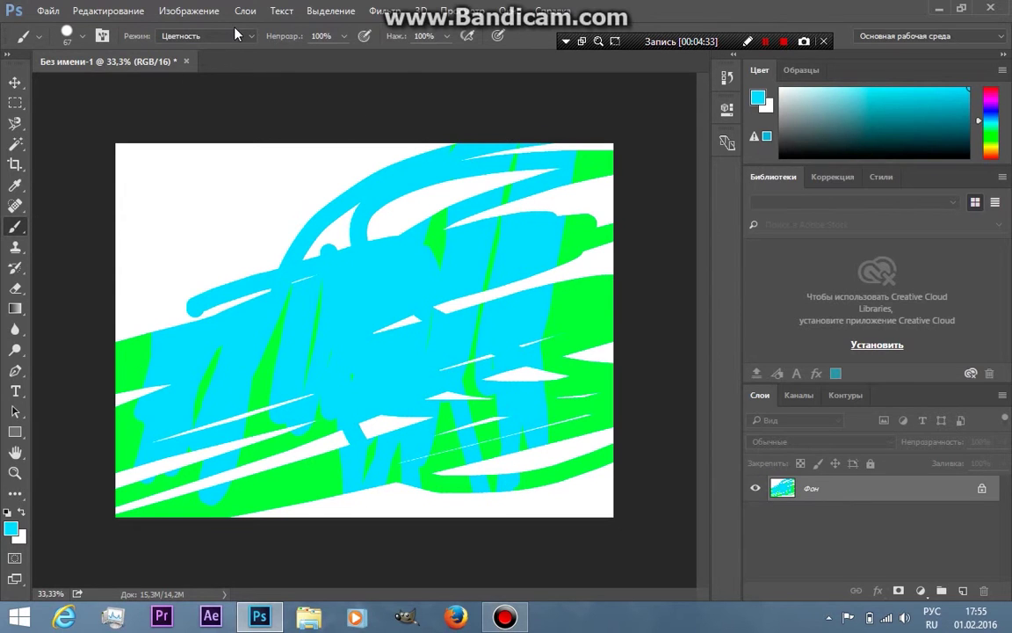
Step: Erase the canvas back to plain white with the huge Eraser and reselect the Brush
left_click(15, 290)
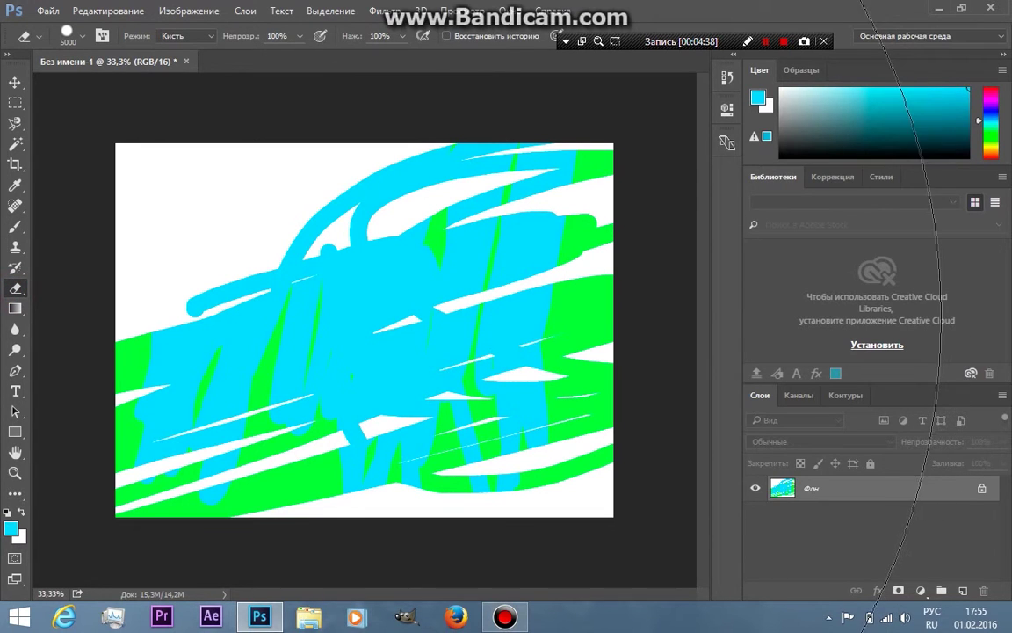
left_click(255, 285)
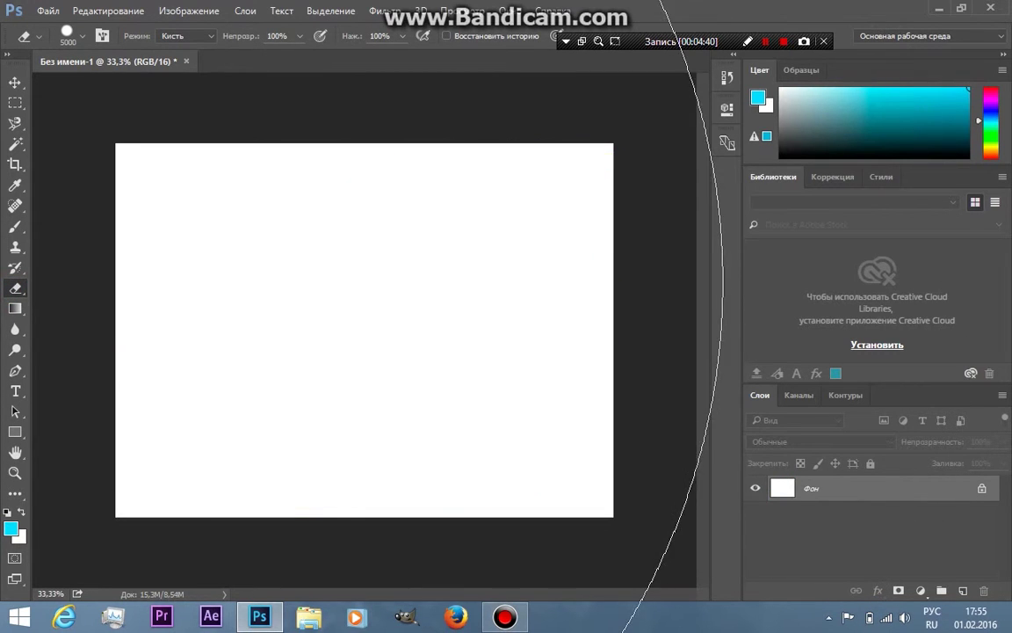
left_click(15, 228)
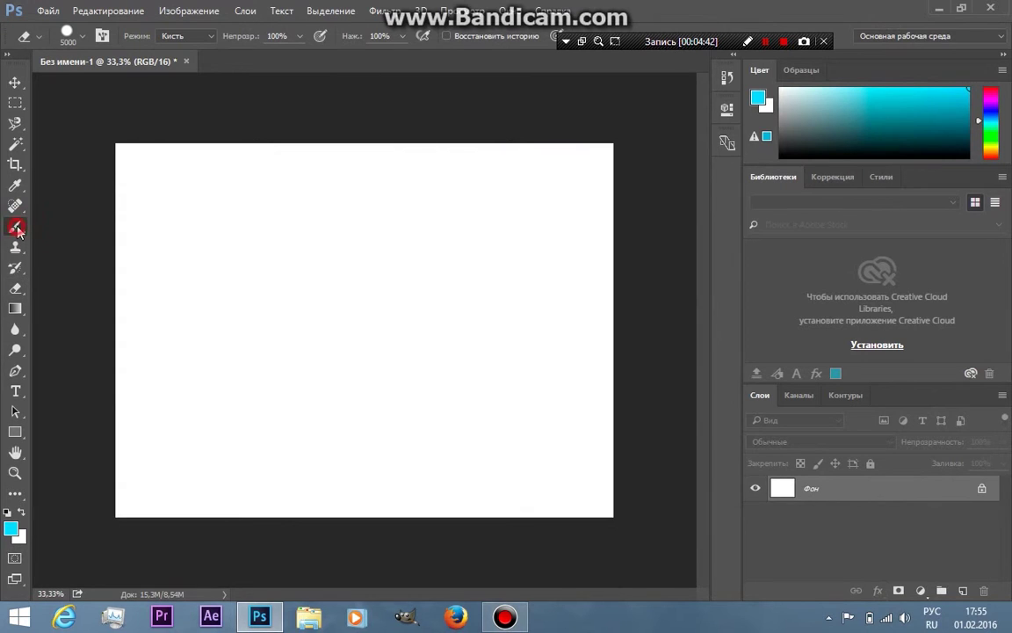
Step: Set brush spacing to about 149% and the blending mode back to Нормальный
left_click(102, 36)
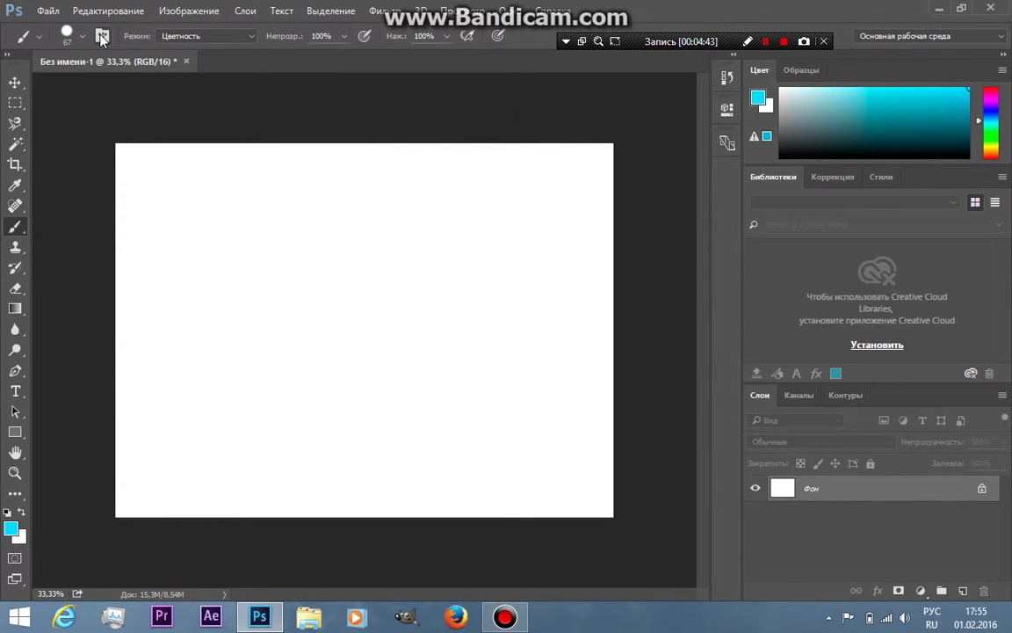
left_click_drag(300, 102, 805, 97)
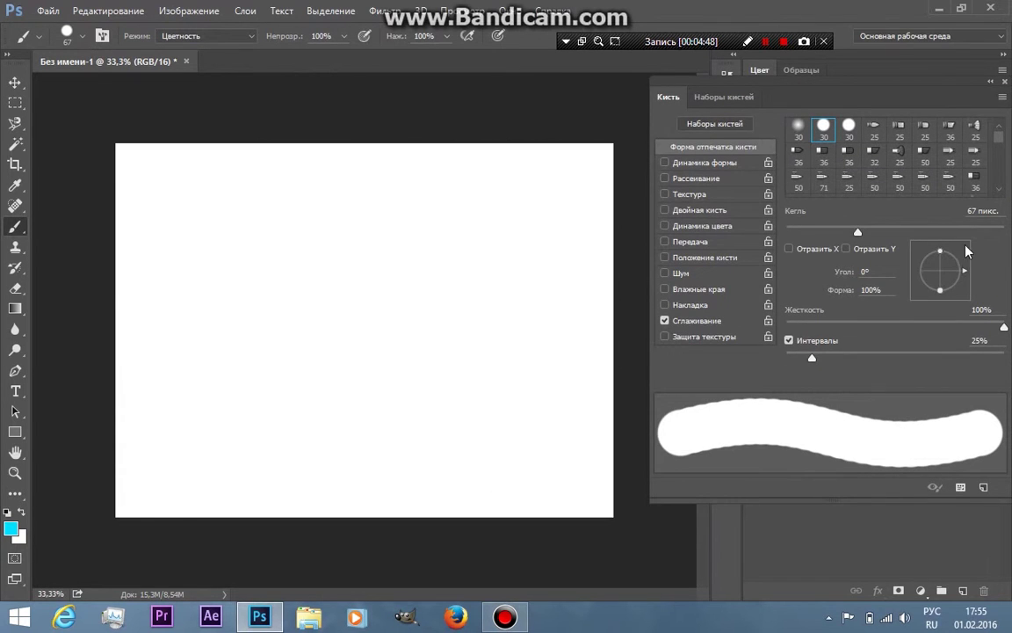
left_click_drag(813, 358, 907, 358)
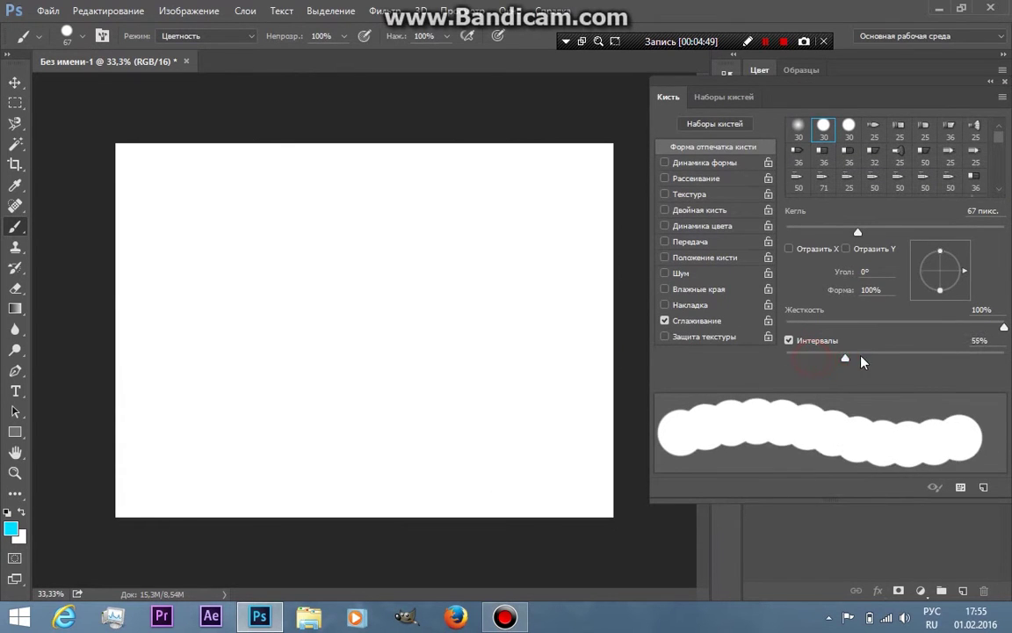
left_click(902, 357)
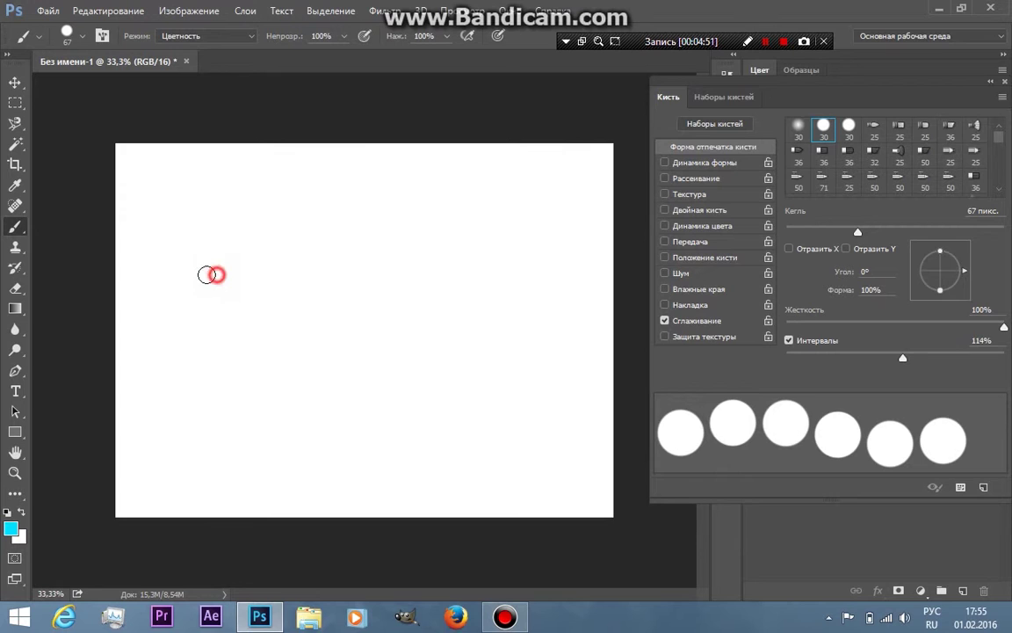
left_click(219, 36)
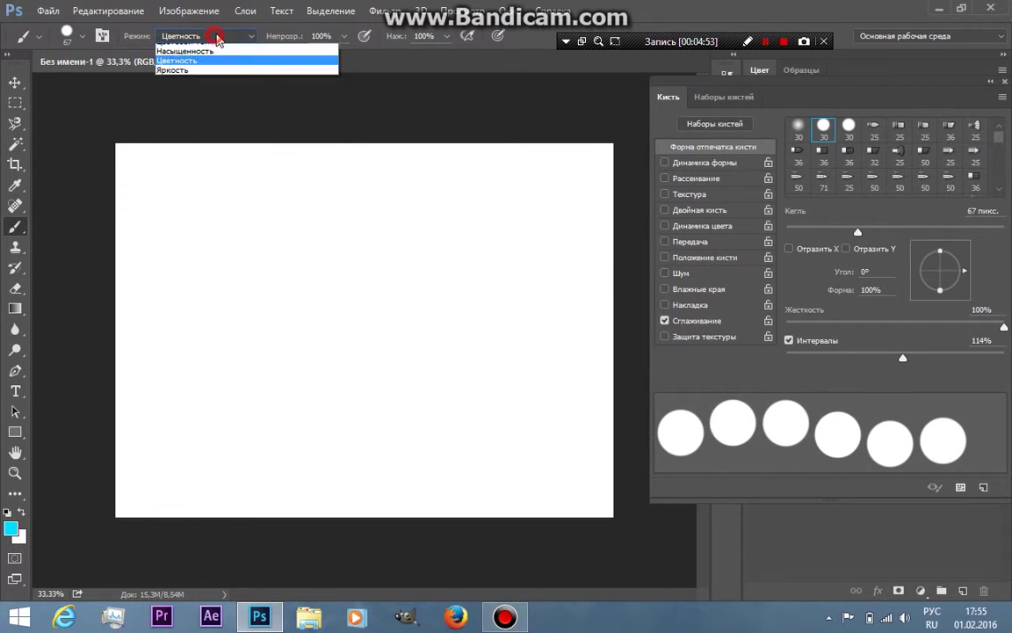
left_click(217, 51)
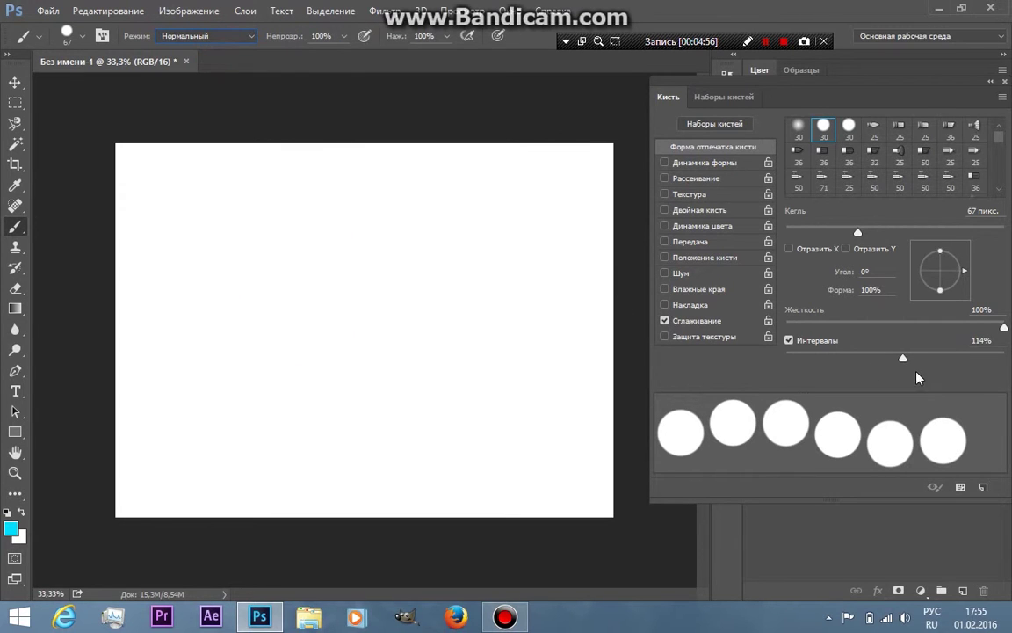
mouse_move(902, 357)
left_mouse_down()
mouse_move(801, 358)
mouse_move(921, 357)
left_mouse_up()
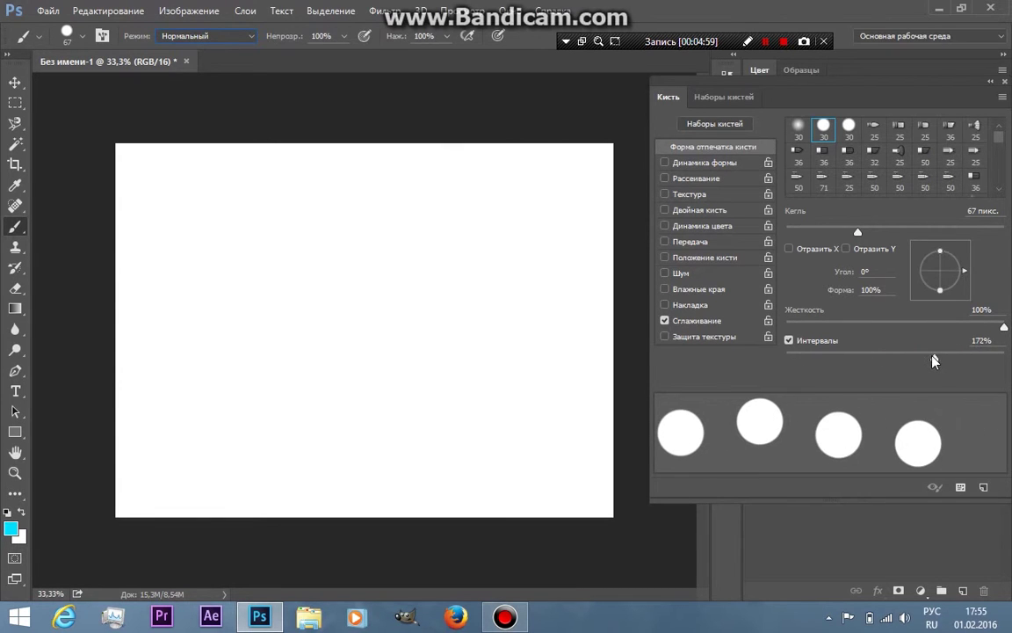
Step: Paint zigzag rows of separate cyan dots across the canvas
mouse_move(239, 262)
left_mouse_down()
mouse_move(542, 253)
mouse_move(181, 323)
mouse_move(613, 313)
left_mouse_up()
mouse_move(580, 348)
left_mouse_down()
mouse_move(581, 396)
mouse_move(237, 496)
left_mouse_up()
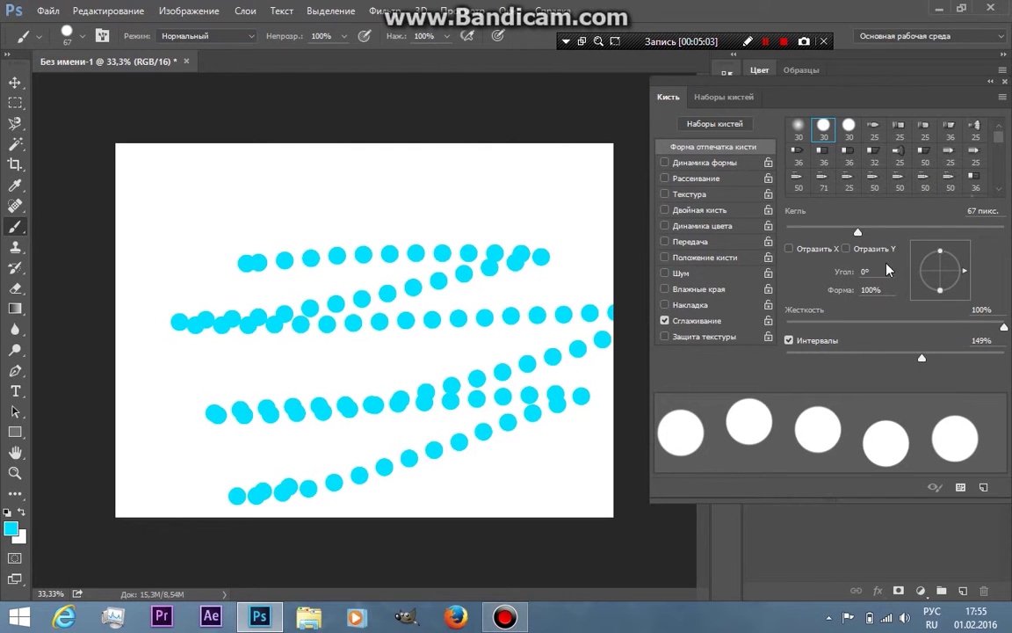
mouse_move(999, 138)
left_mouse_down()
mouse_move(1005, 180)
mouse_move(1002, 156)
left_mouse_up()
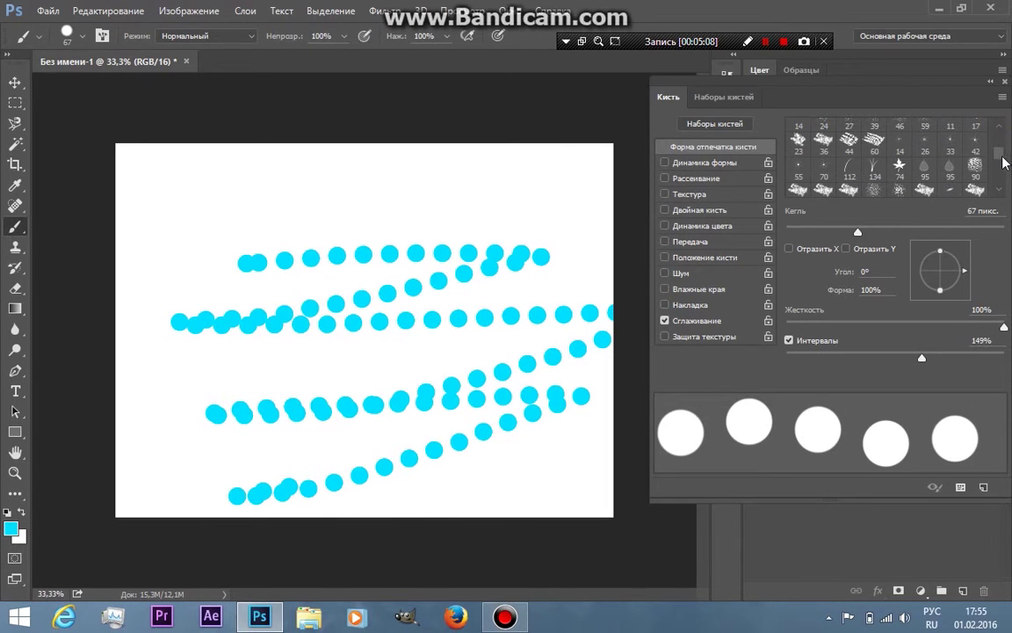
Step: With leaf brush preset 74, paint a spiky cyan stroke and three leaf stamps, then enable colour dynamics
left_click(899, 165)
left_click_drag(356, 211, 281, 198)
left_click(219, 209)
left_click(176, 239)
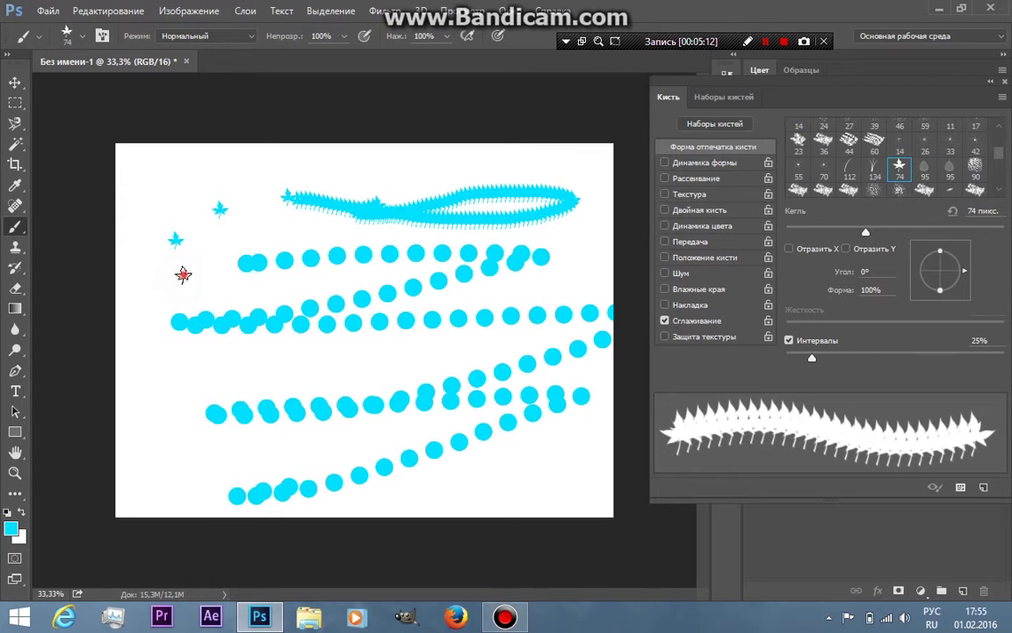
left_click(183, 272)
left_click(702, 226)
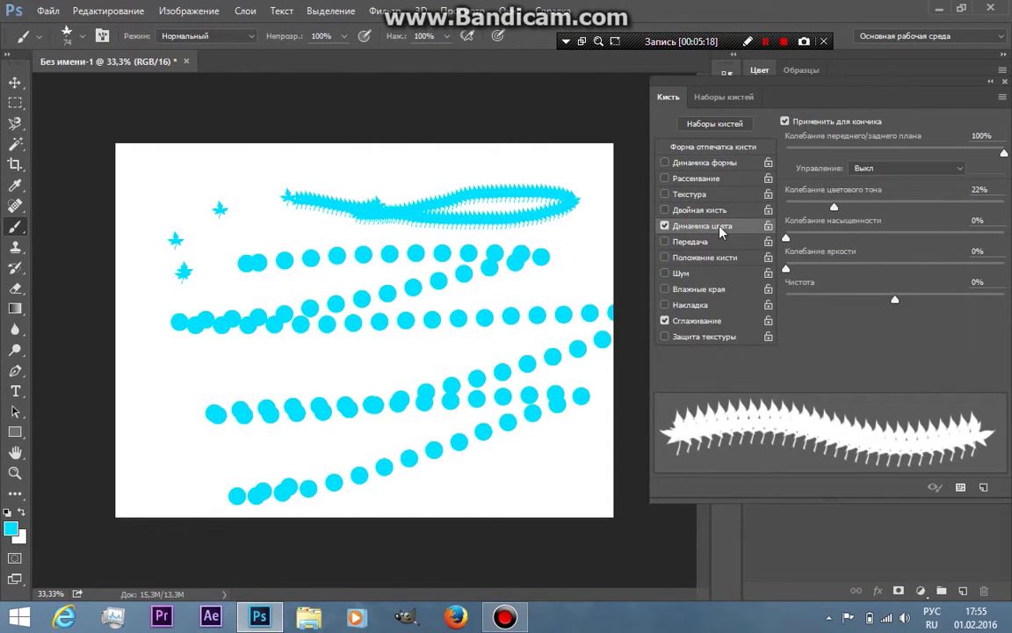
Step: Paint a multicoloured leaf stroke and set saturation jitter 30% and brightness jitter 20%
mouse_move(420, 227)
left_mouse_down()
mouse_move(427, 427)
mouse_move(272, 344)
left_mouse_up()
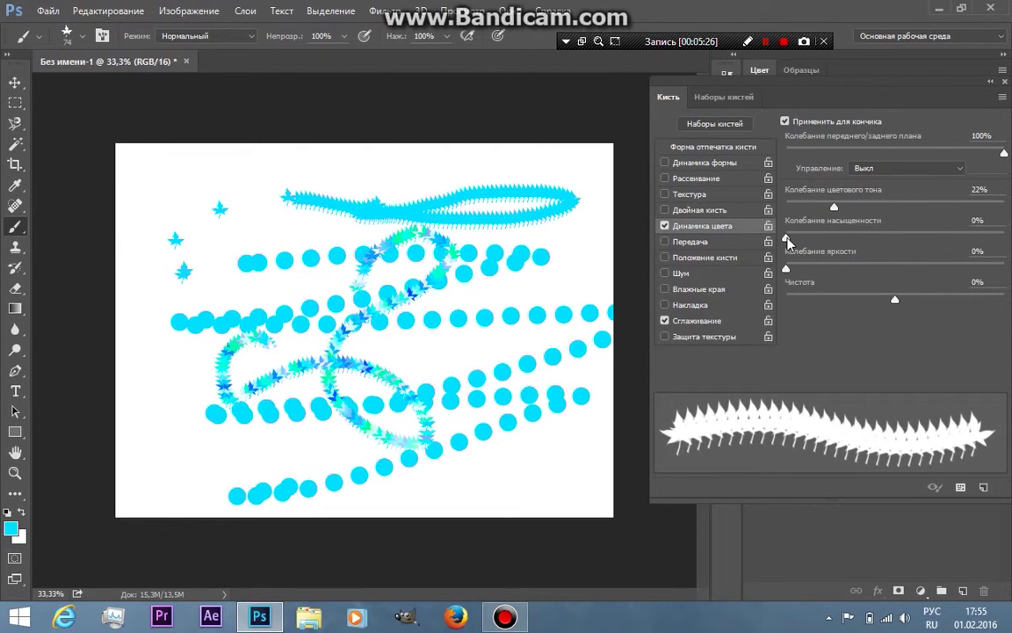
left_click_drag(785, 238, 852, 239)
left_click_drag(786, 268, 828, 268)
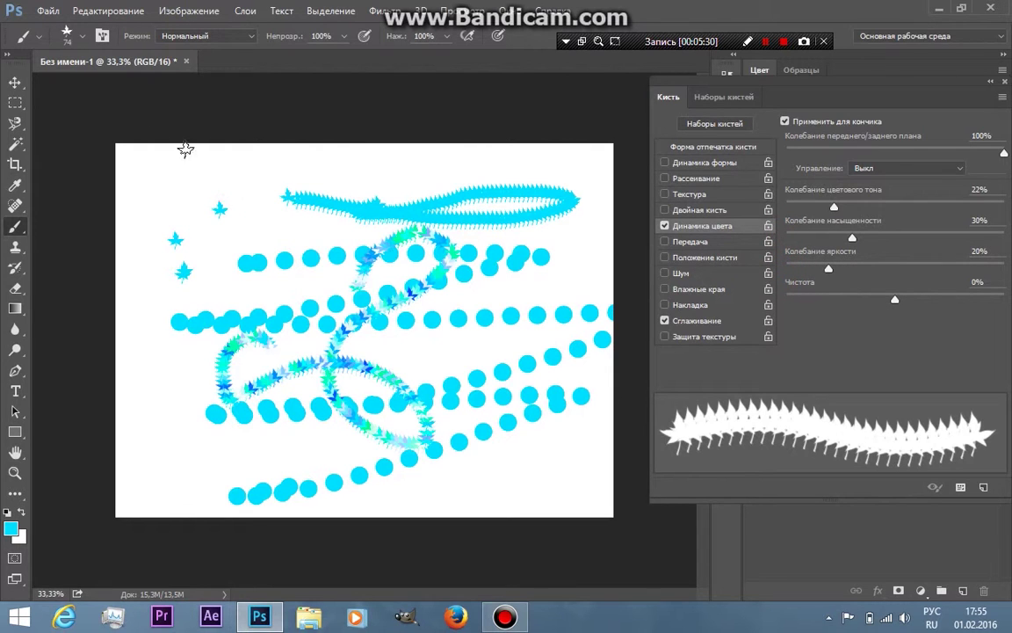
Step: Enlarge the brush to 177 px, paint leaf loops across the top-left, then disable colour dynamics
left_click(83, 41)
left_click_drag(110, 89, 159, 90)
mouse_move(266, 219)
left_mouse_down()
mouse_move(372, 264)
mouse_move(203, 339)
mouse_move(536, 338)
mouse_move(316, 281)
mouse_move(514, 215)
mouse_move(273, 179)
left_mouse_up()
mouse_move(161, 176)
left_mouse_down()
mouse_move(553, 170)
mouse_move(561, 255)
mouse_move(163, 328)
mouse_move(159, 298)
mouse_move(451, 218)
left_mouse_up()
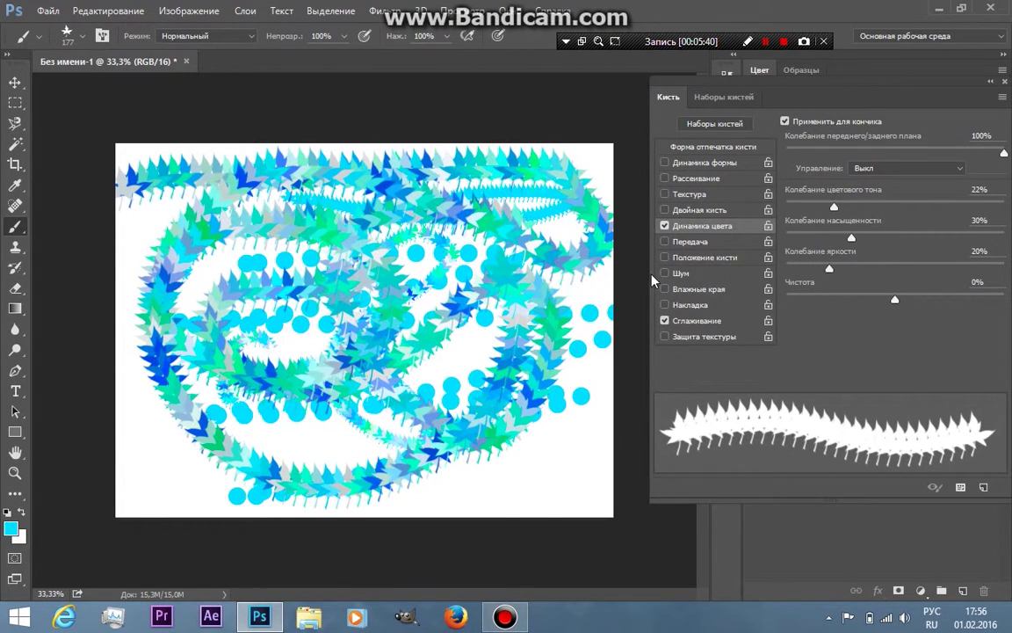
left_click(664, 227)
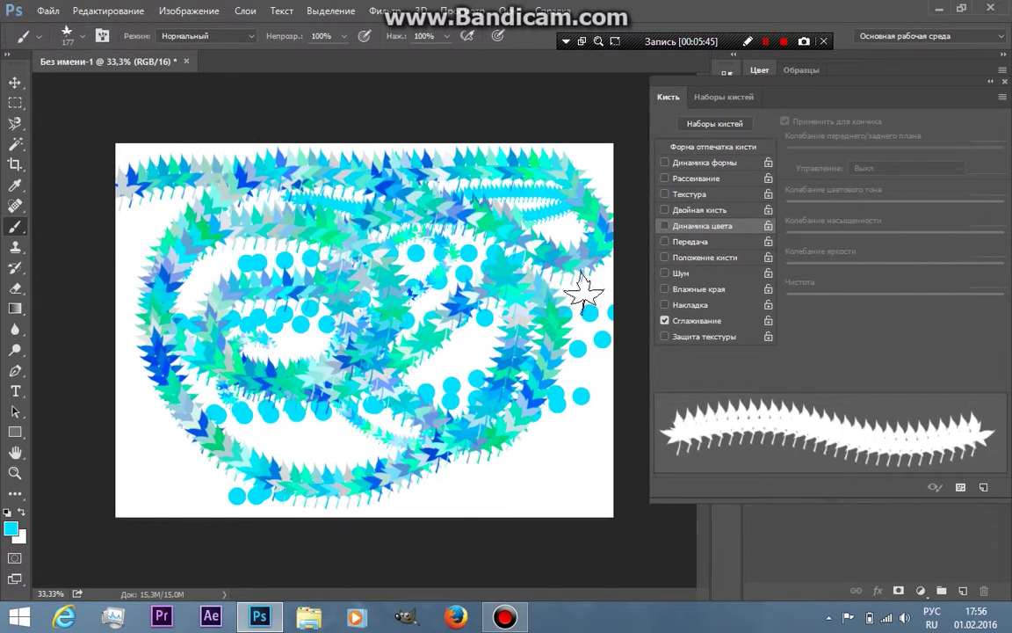
Step: Paint large cyan wet-edged leaf strokes, turn Wet Edges off again, and close the Brush settings panel
left_click(664, 289)
left_click_drag(453, 332, 598, 334)
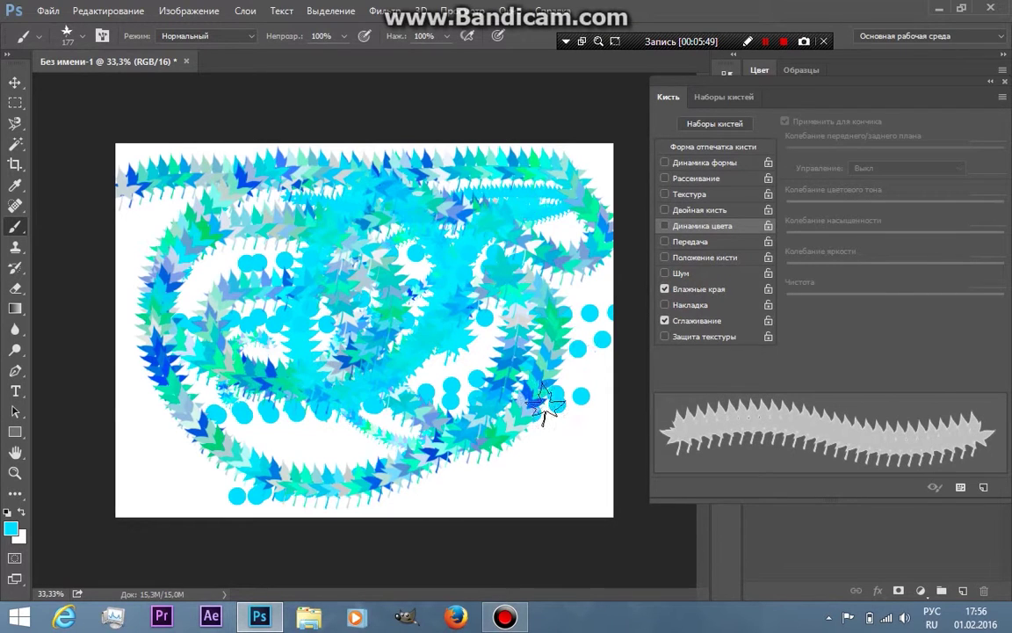
left_click(664, 290)
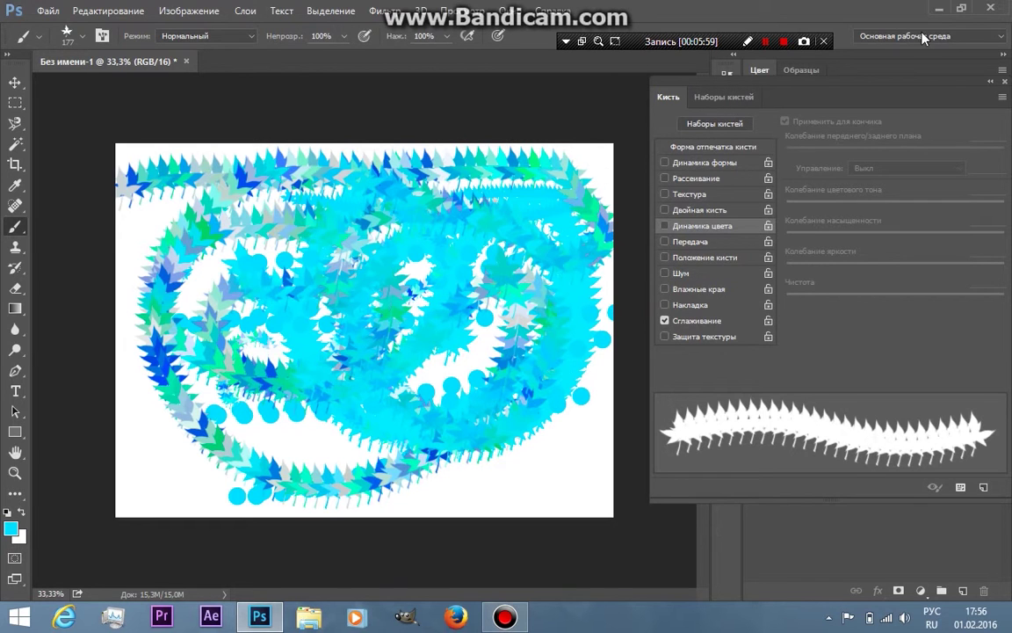
left_click_drag(973, 83, 949, 96)
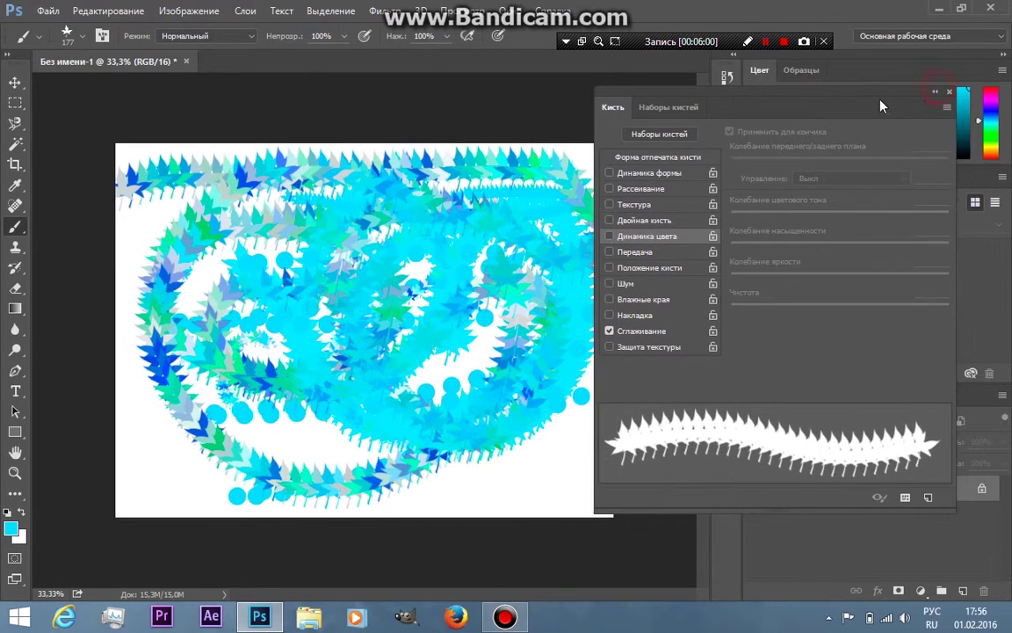
left_click(949, 93)
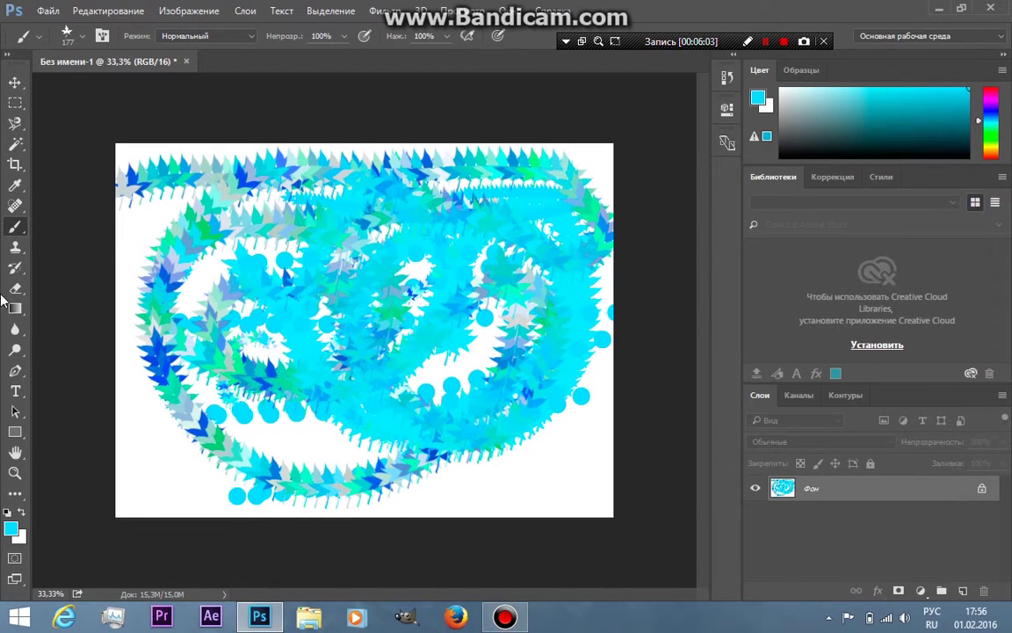
Step: Erase the canvas back to white, then open 0z_OAxiFChM_result.jpg without colour management
left_click(15, 287)
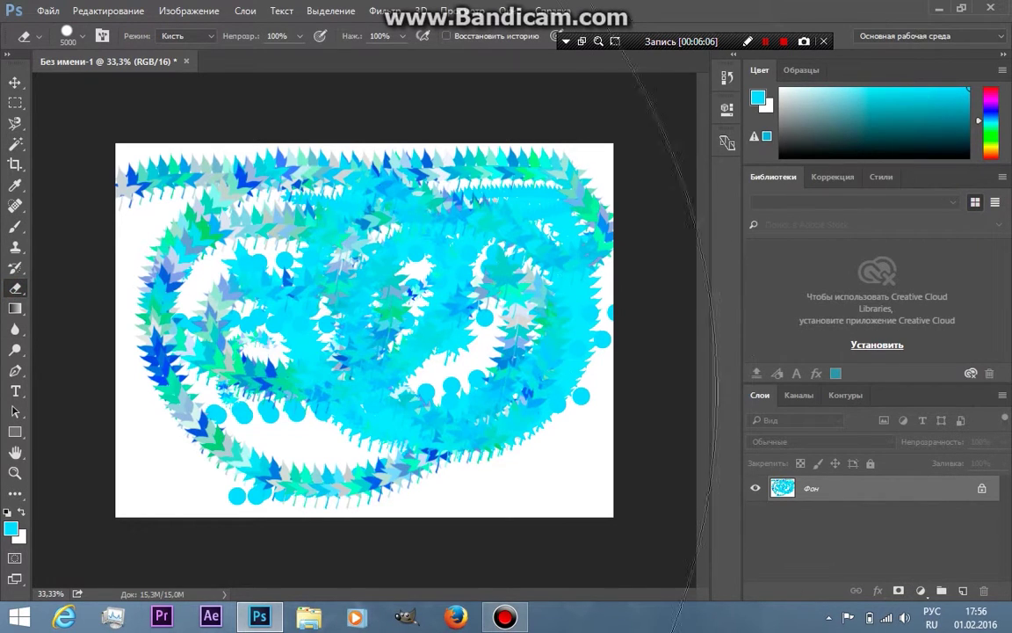
left_click(284, 273)
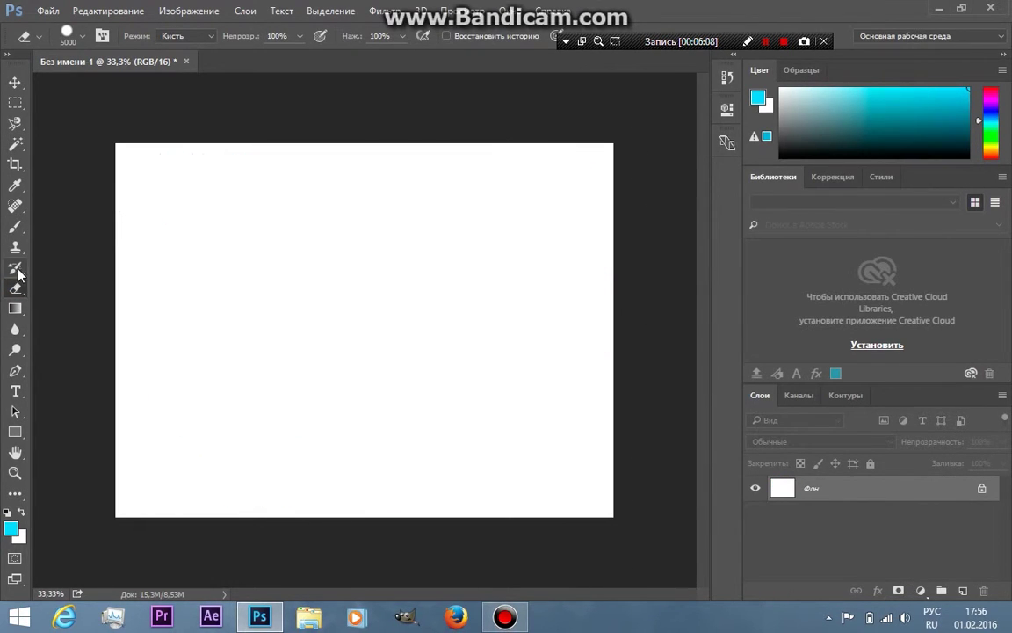
left_click(48, 12)
left_click(61, 38)
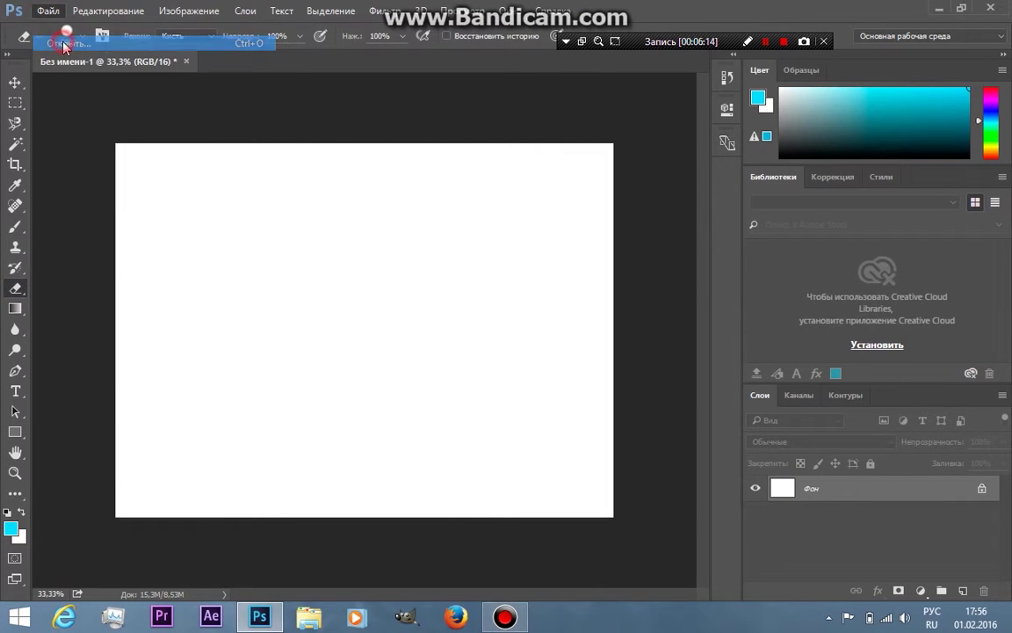
mouse_move(430, 112)
left_mouse_down()
mouse_move(425, 293)
mouse_move(430, 246)
left_mouse_up()
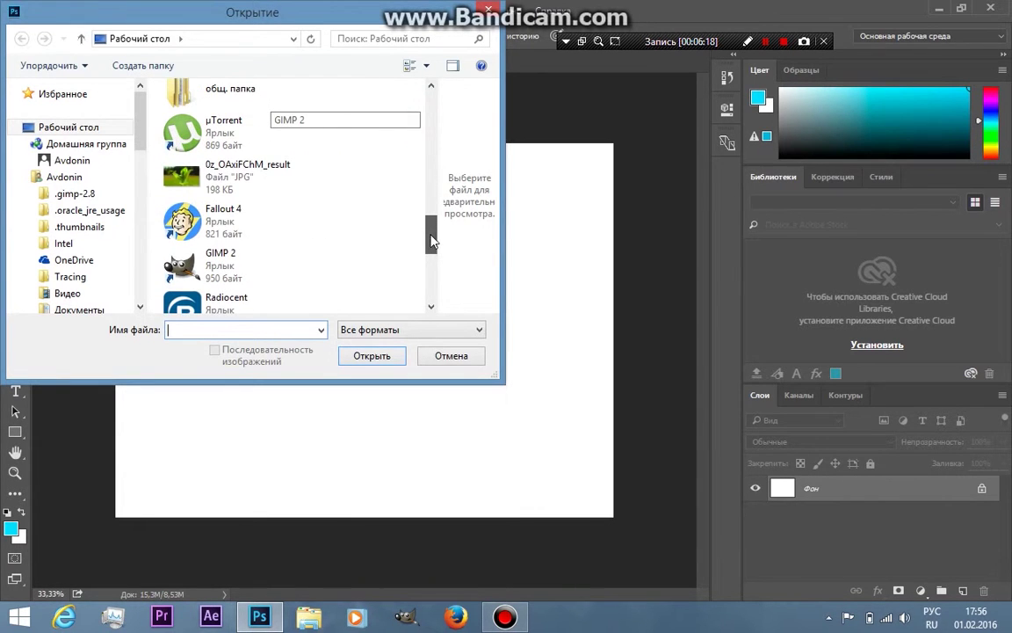
left_click(277, 180)
double_click(277, 180)
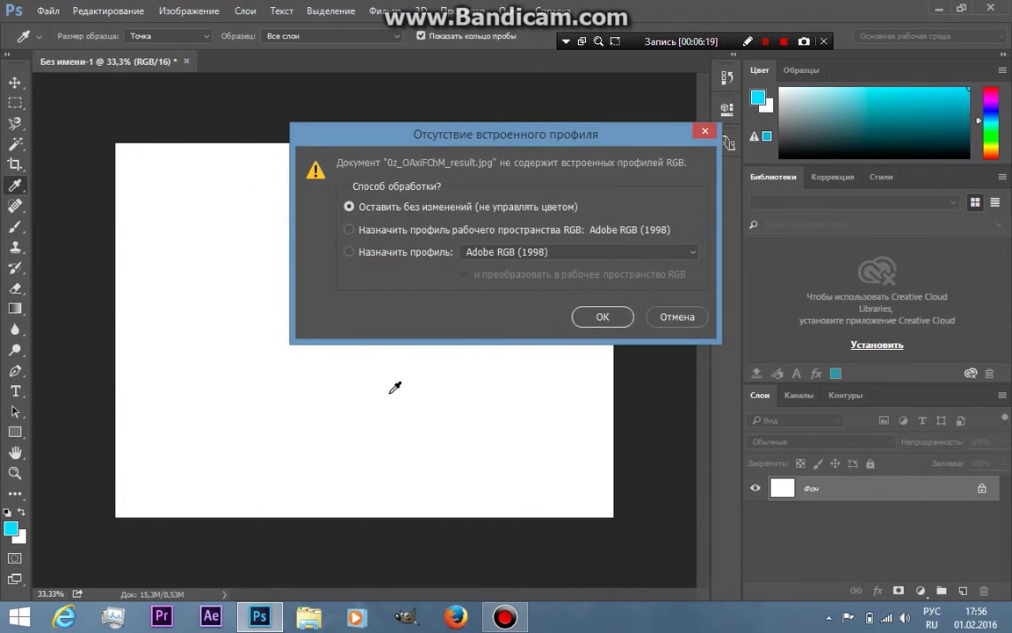
left_click(602, 316)
key("e")
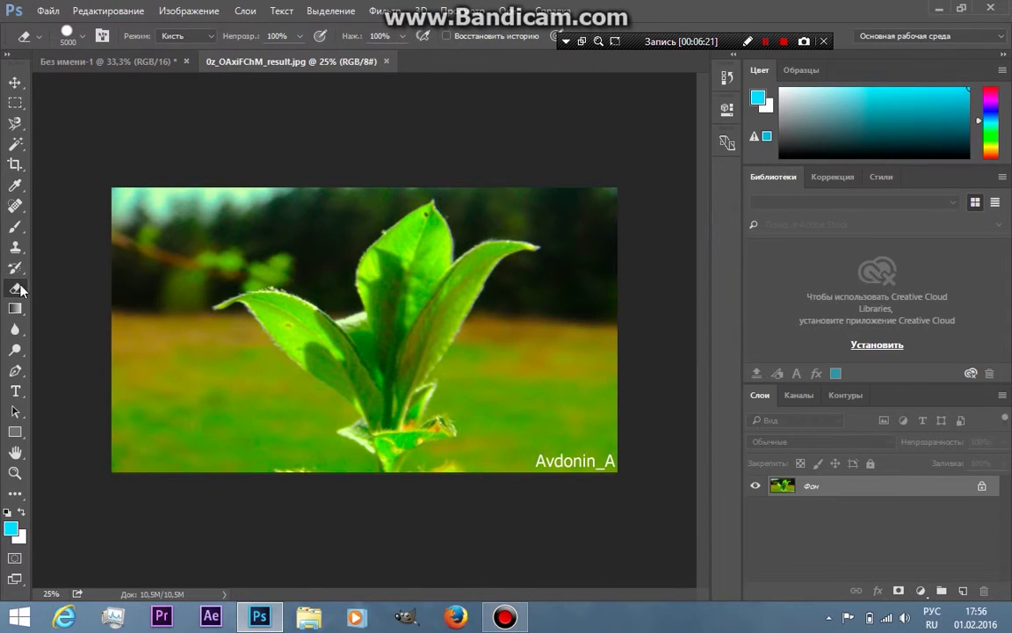
Step: Marquee-select the green leaf in the photo and define it as the brush 'Кисть по образцу 1'
left_click(15, 104)
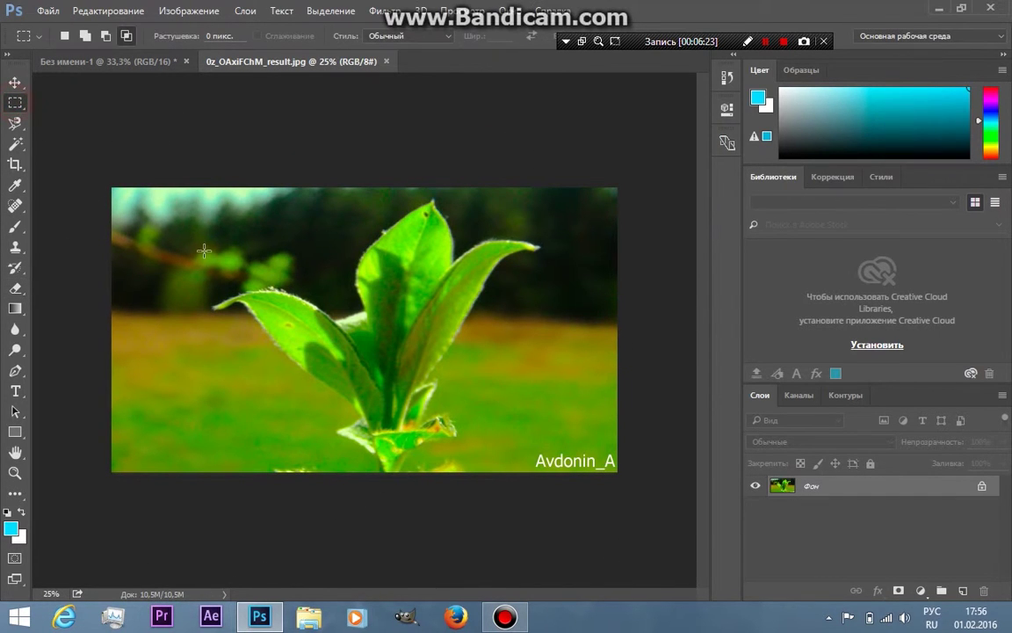
left_click_drag(209, 283, 552, 530)
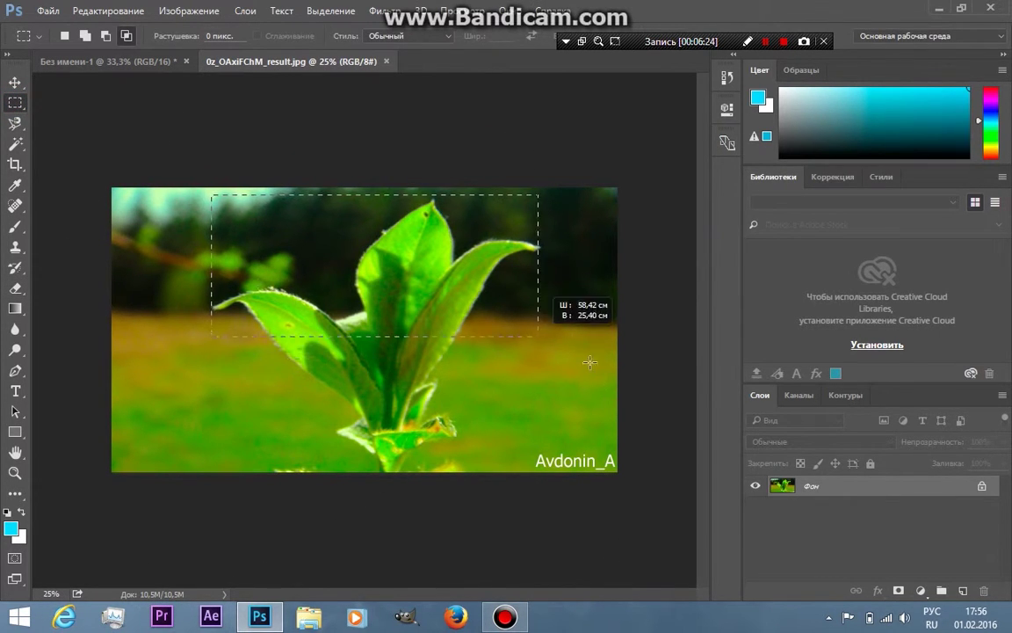
left_click_drag(552, 531, 549, 531)
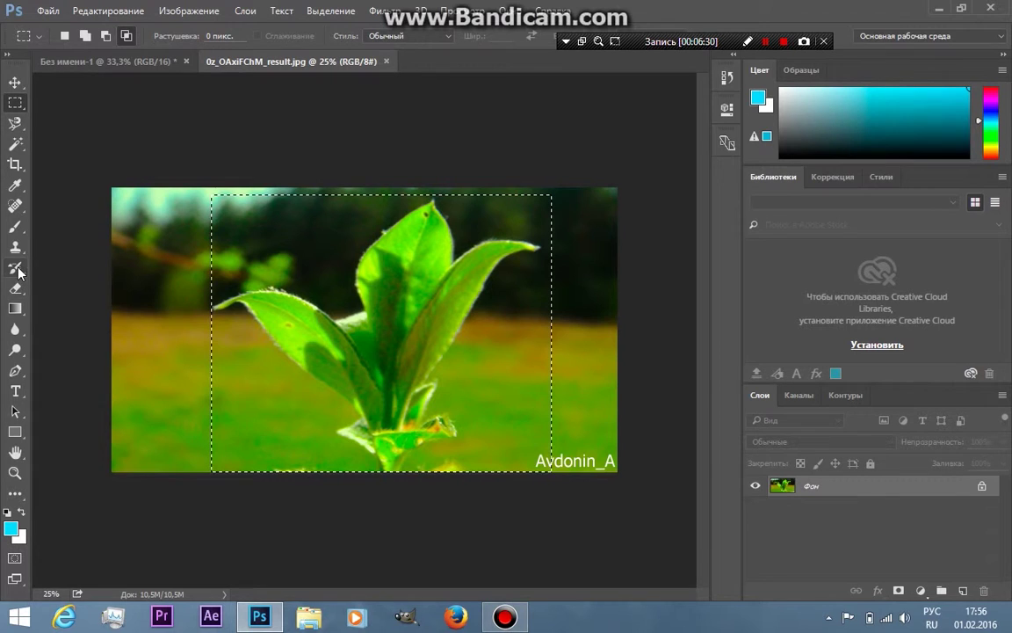
left_click(15, 228)
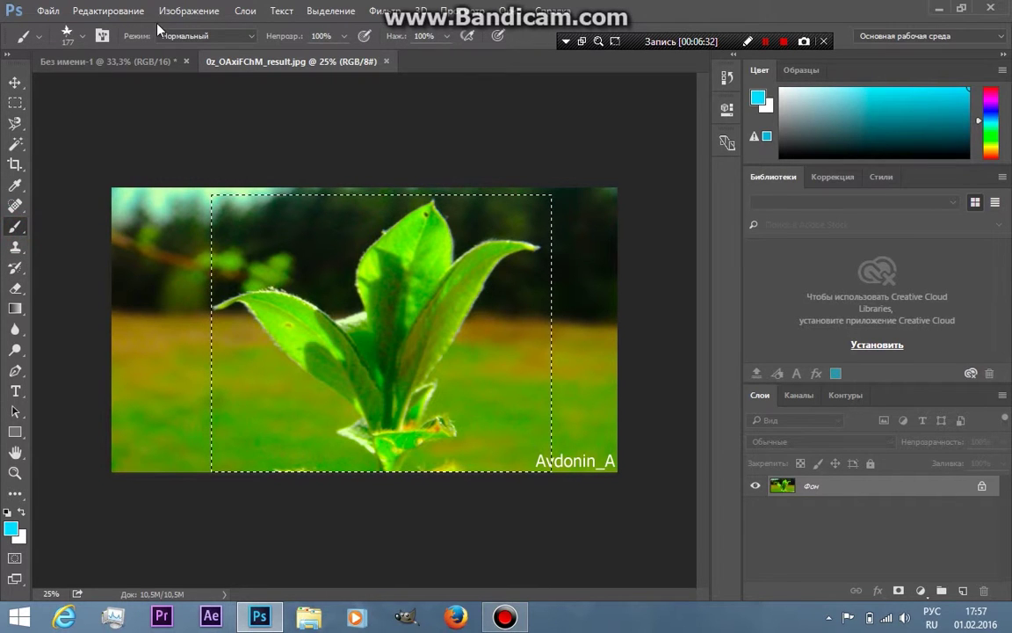
left_click(109, 11)
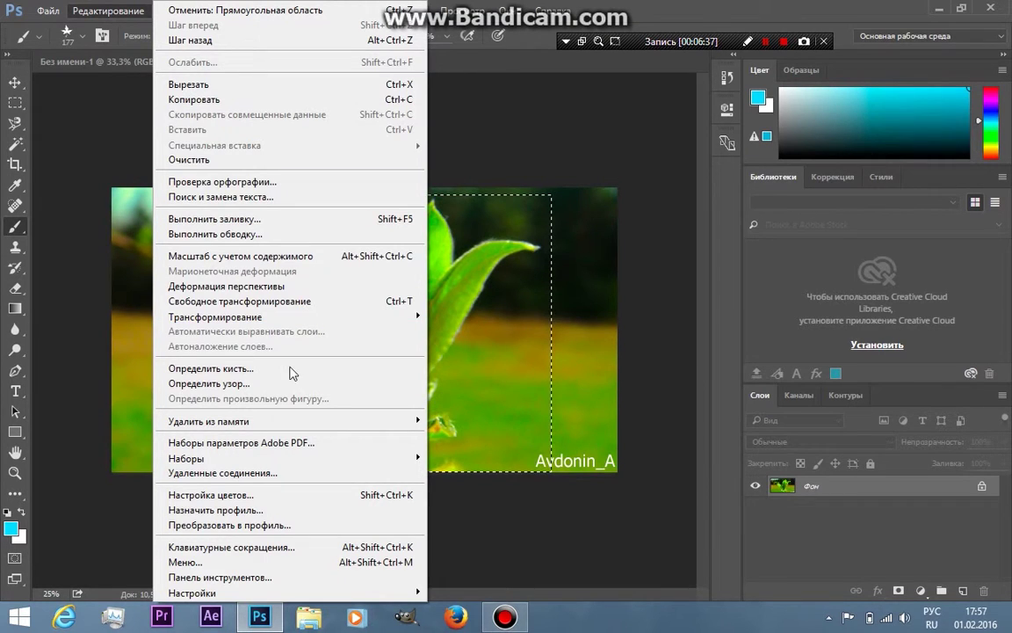
left_click(281, 369)
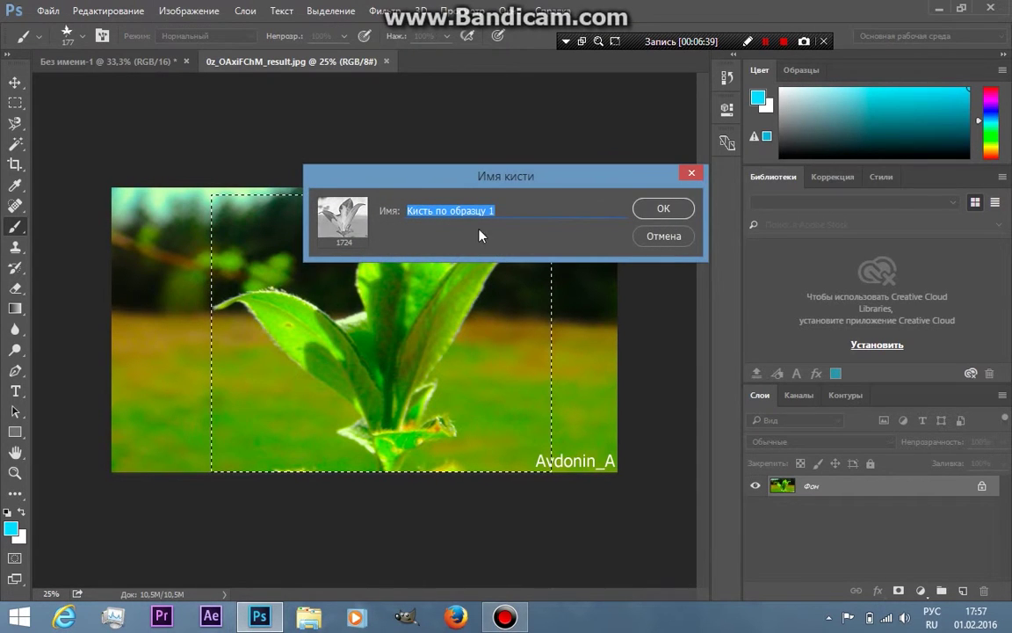
left_click(664, 208)
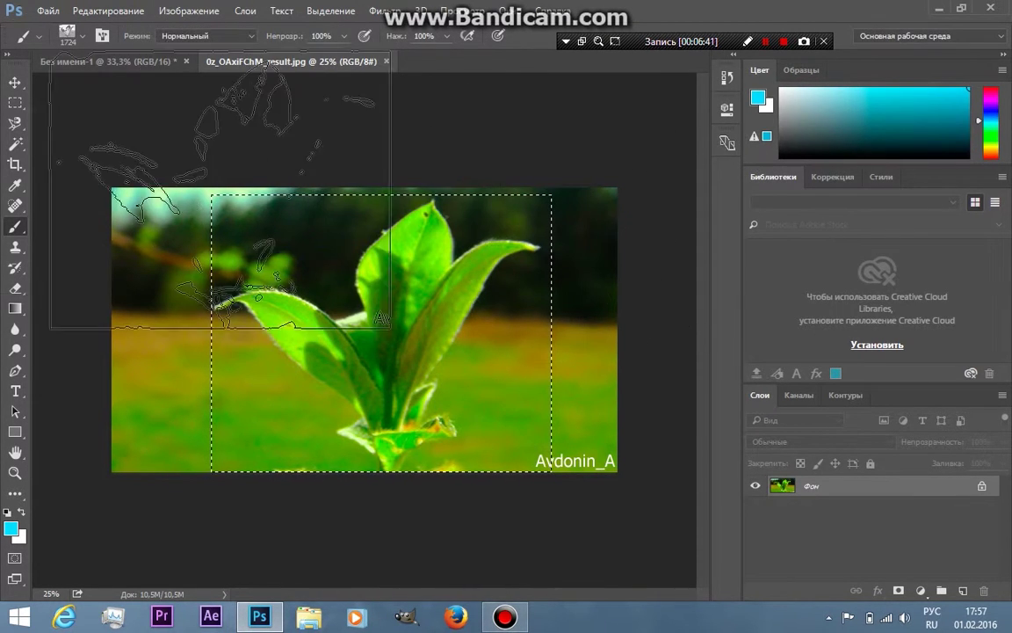
Step: Stamp the leaf brush once in cyan on the untitled canvas and shrink the brush to 29 px
left_click(129, 56)
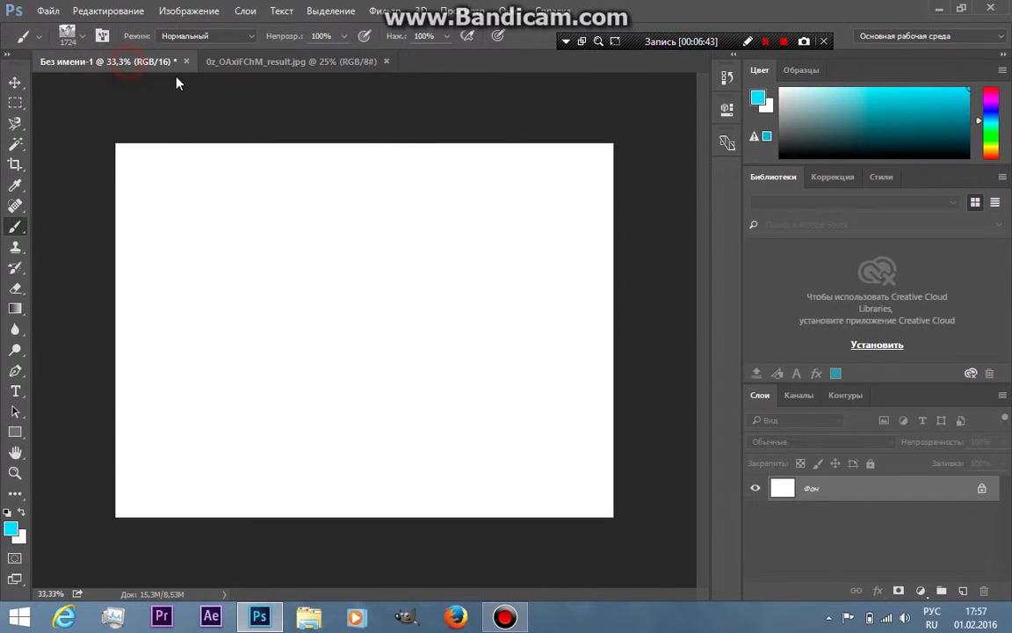
left_click(340, 314)
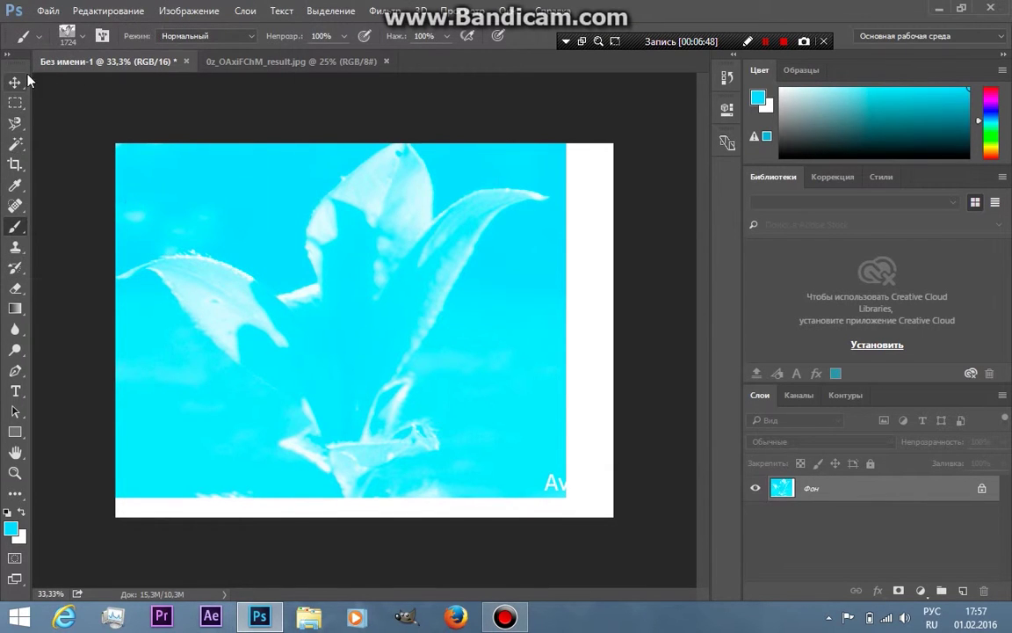
left_click(80, 38)
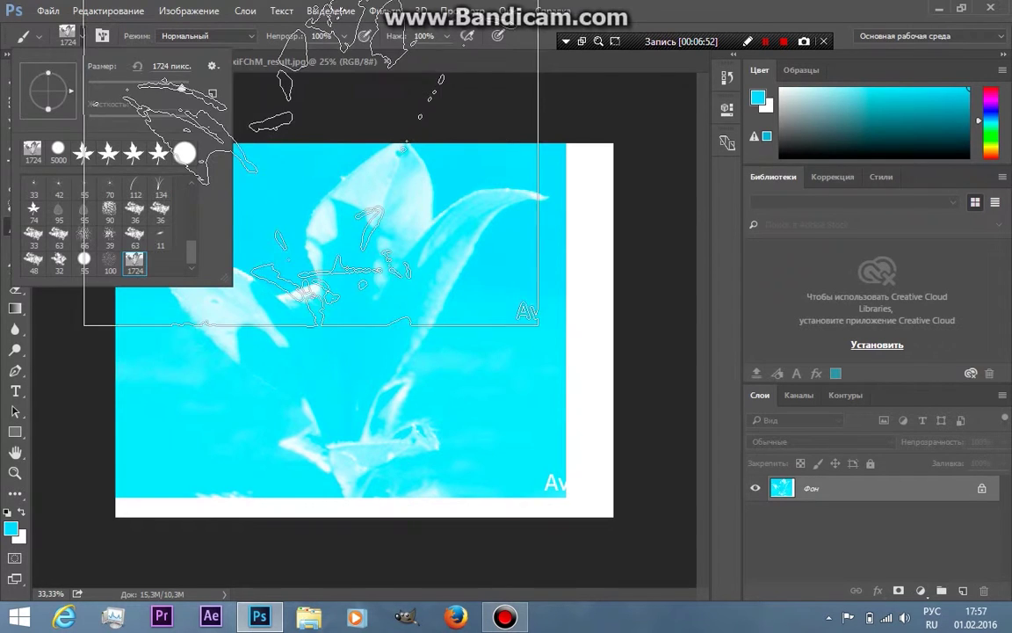
left_click_drag(152, 84, 102, 85)
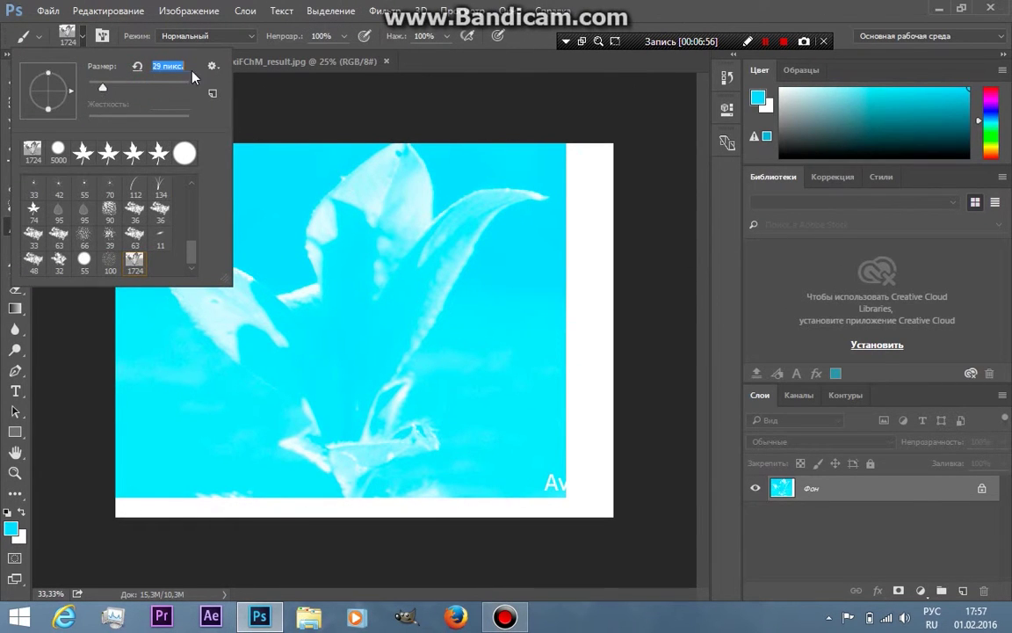
left_click(311, 110)
left_click(11, 530)
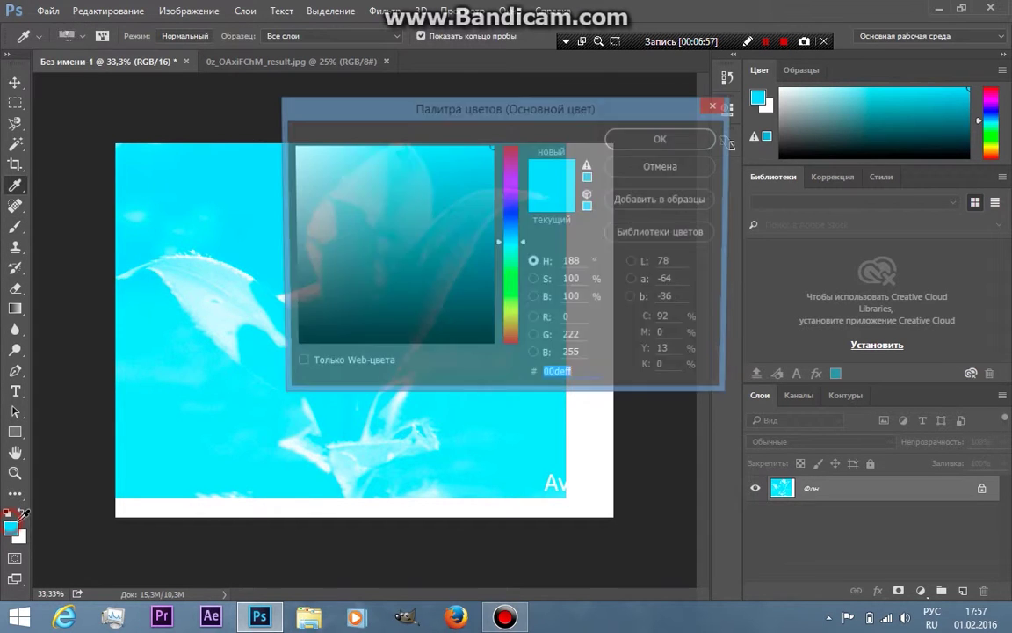
Step: Set the foreground colour to green and dab small green dots near the top left
left_click(516, 282)
left_click(657, 139)
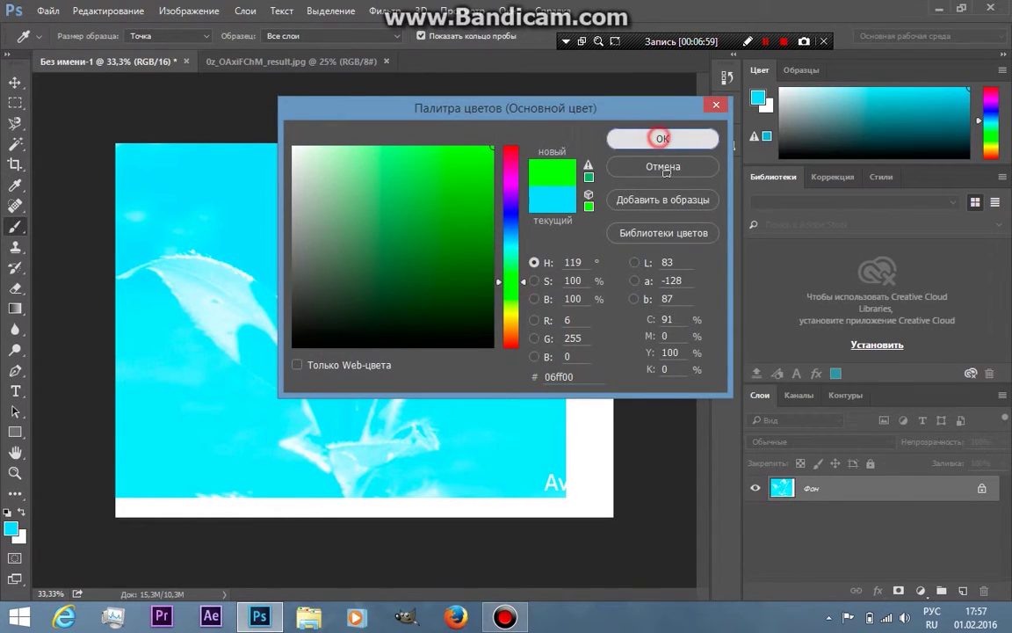
left_click(167, 197)
left_click_drag(200, 202, 210, 231)
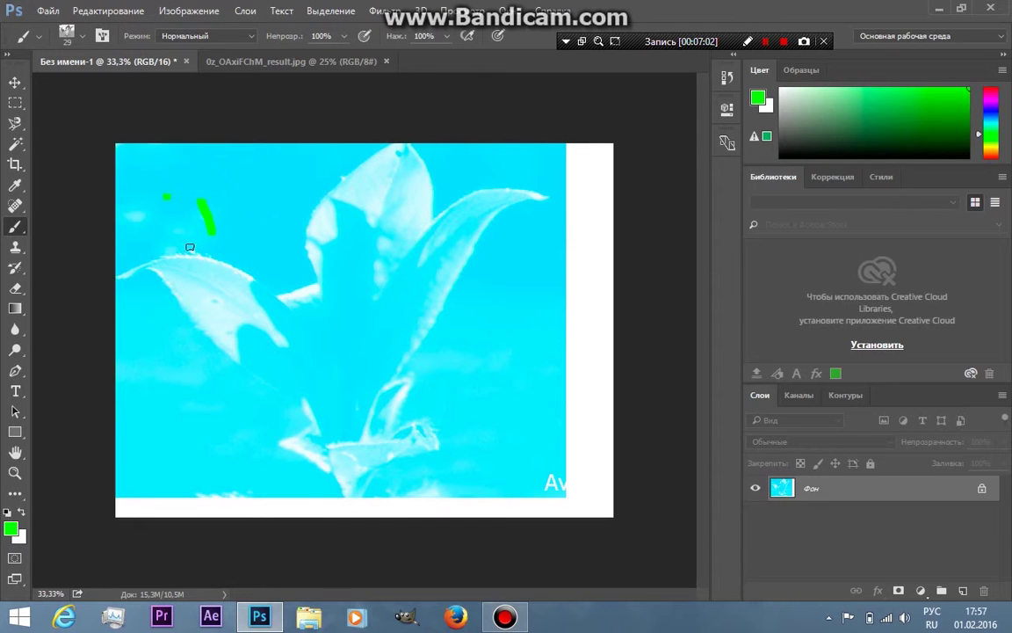
left_click(244, 193)
left_click(259, 225)
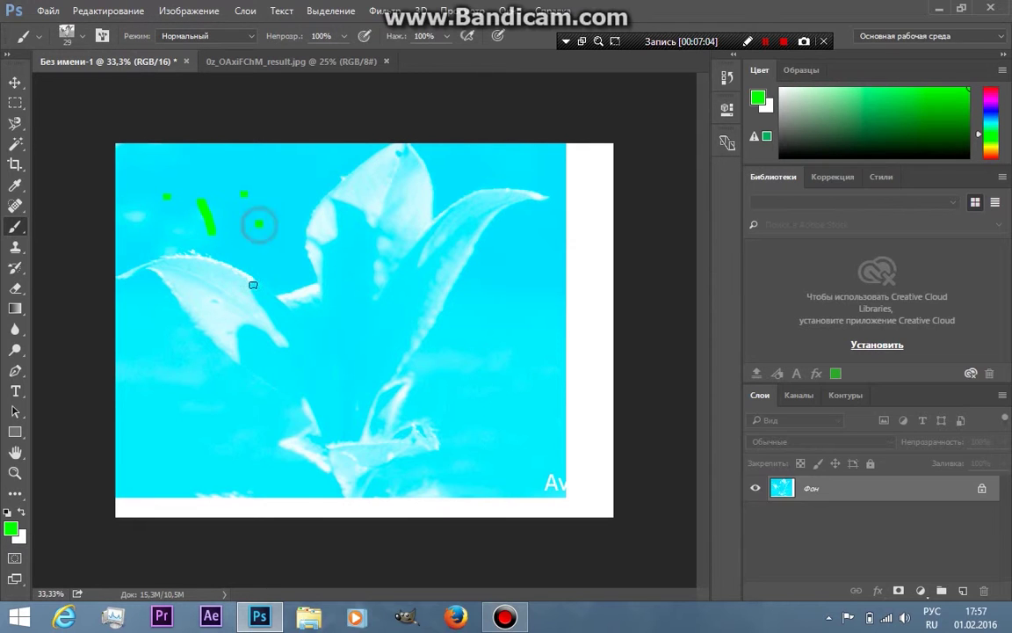
Step: Enlarge the brush to 202 px, stamp five green leaf squares, and return to the leaf photo tab
left_click(82, 37)
left_click_drag(106, 87, 165, 88)
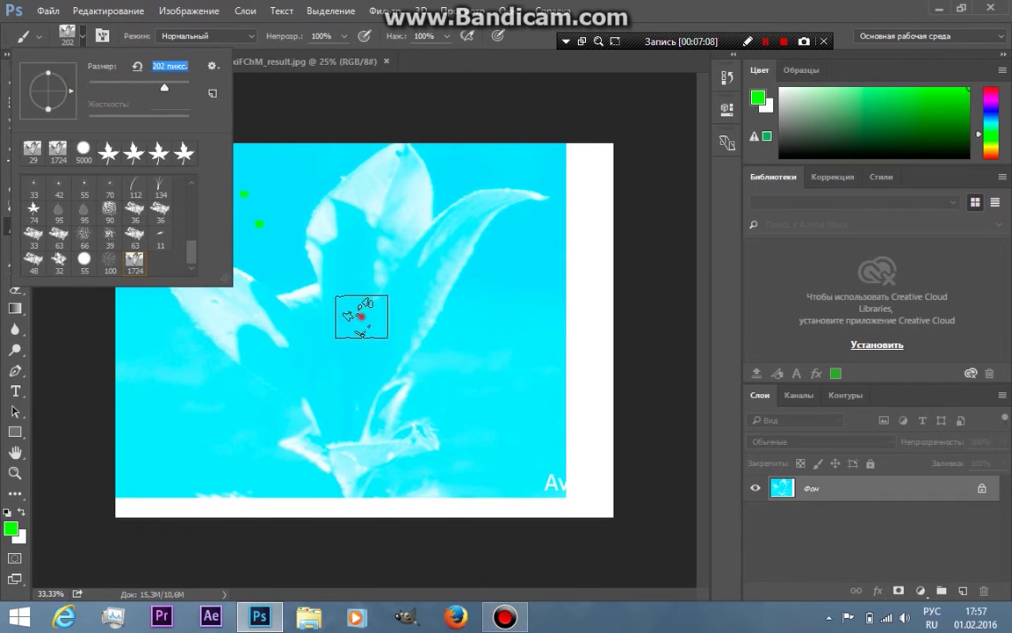
left_click(361, 316)
left_click(516, 319)
left_click(492, 409)
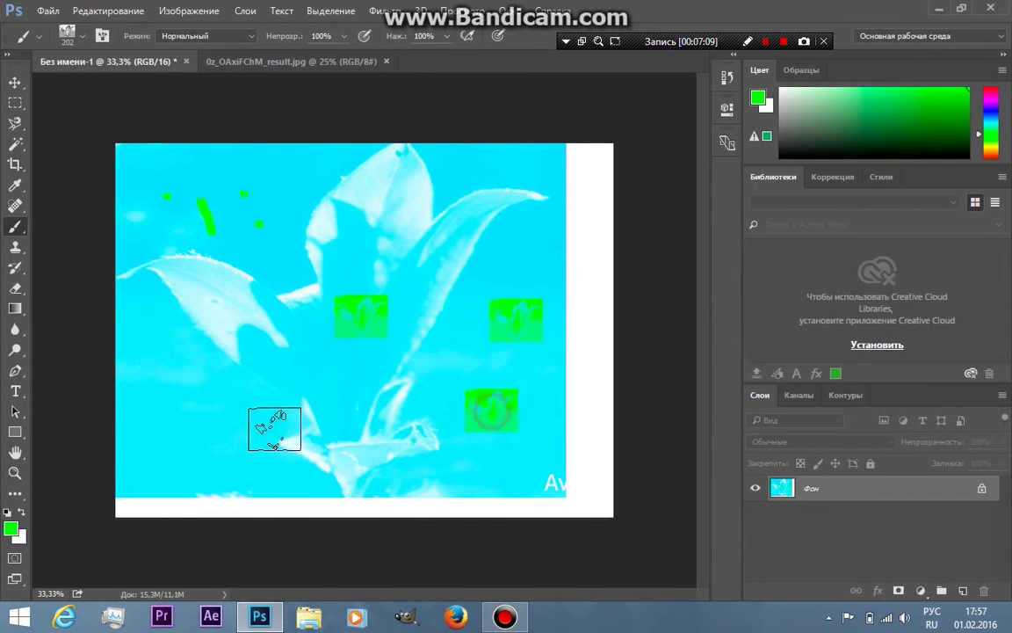
left_click(272, 425)
left_click(146, 406)
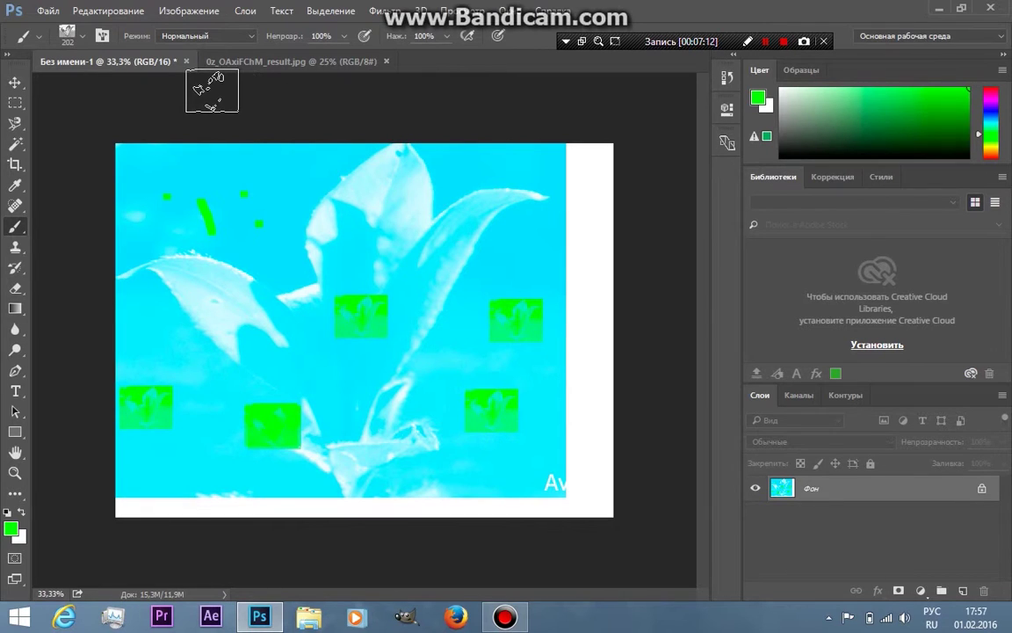
left_click(227, 67)
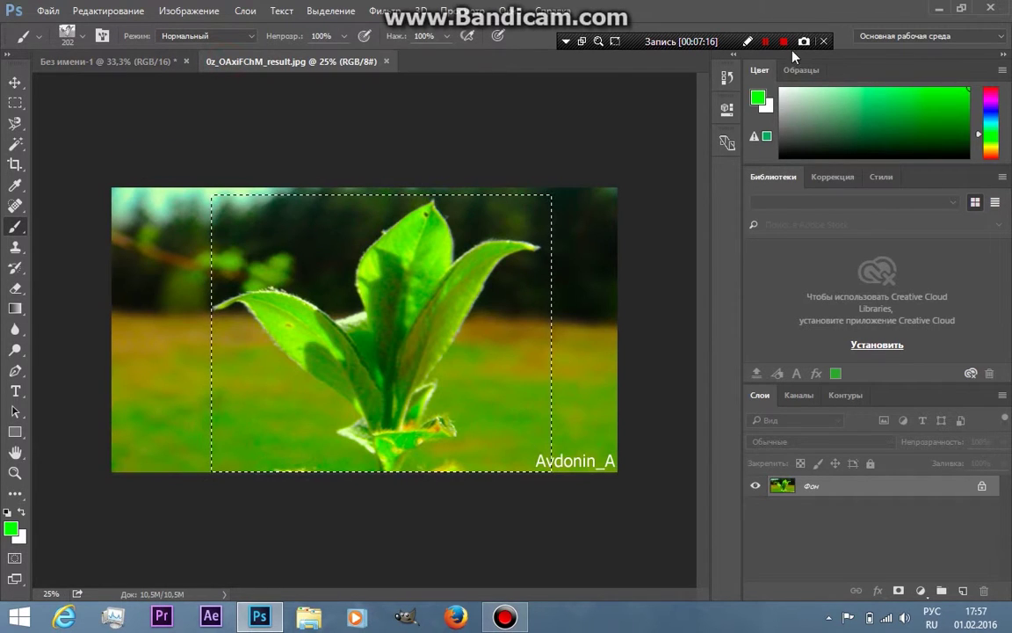